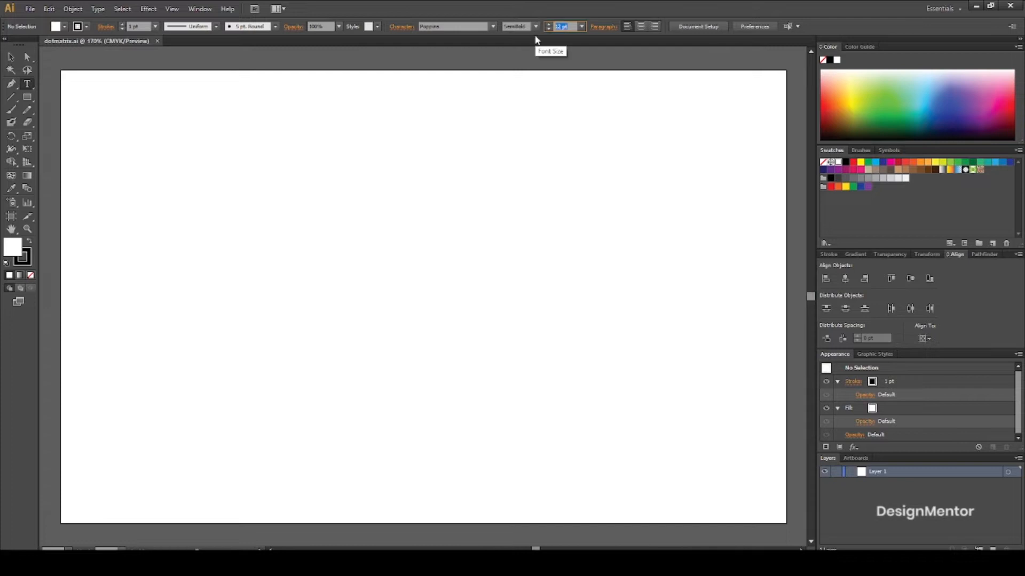
# Add the two-line text "Dot" / "Matrix" to the artboard with the font size set to 150 pt.
pyautogui.press('Return')
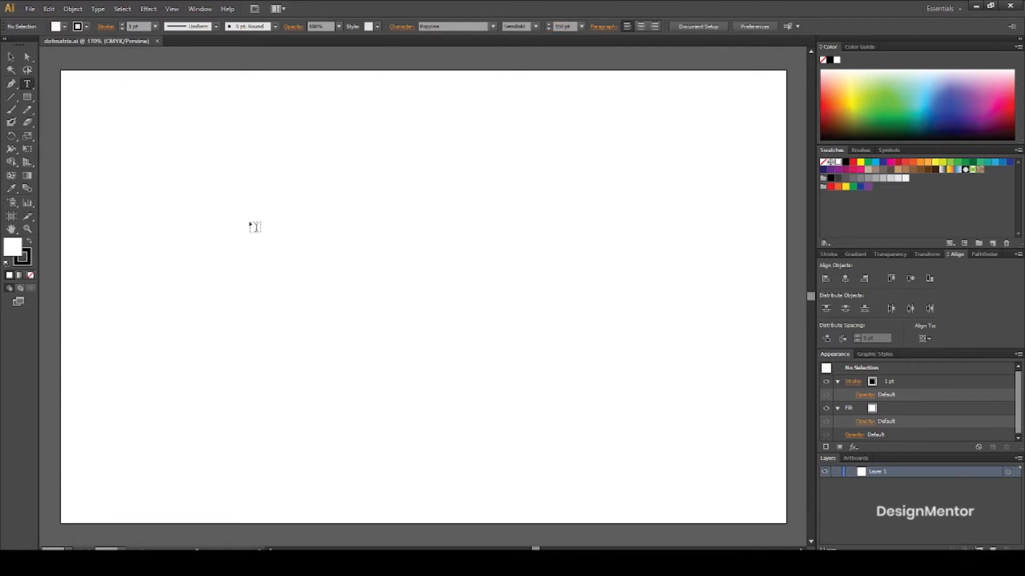
pyautogui.click(314, 214)
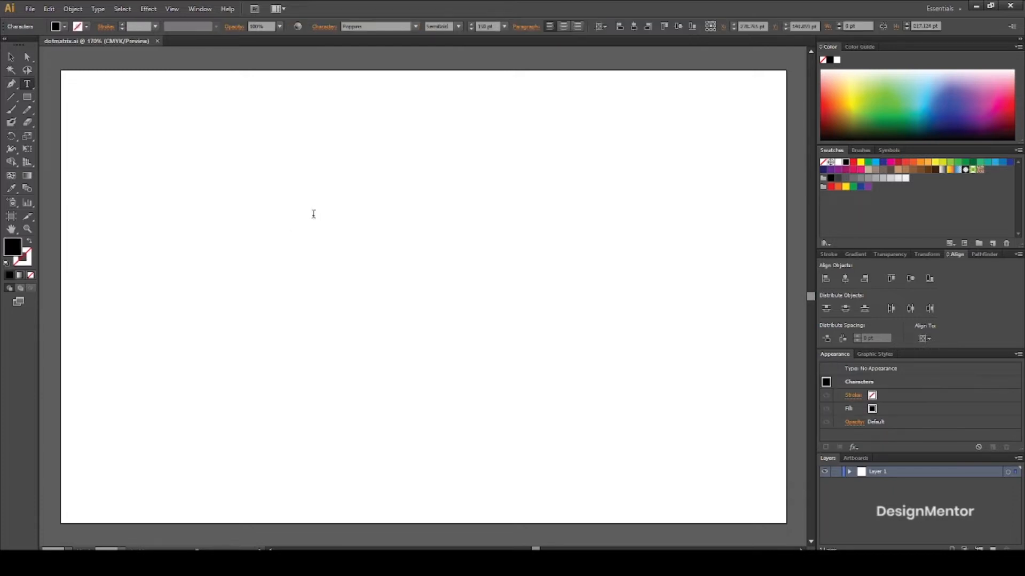
pyautogui.write('Dot')
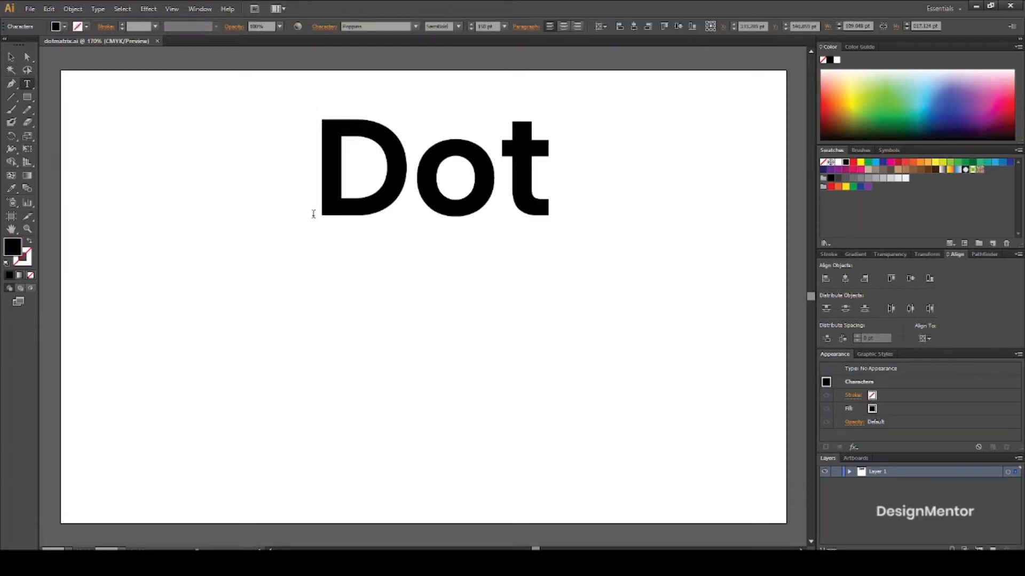
pyautogui.press('Return')
pyautogui.write('Matrix')
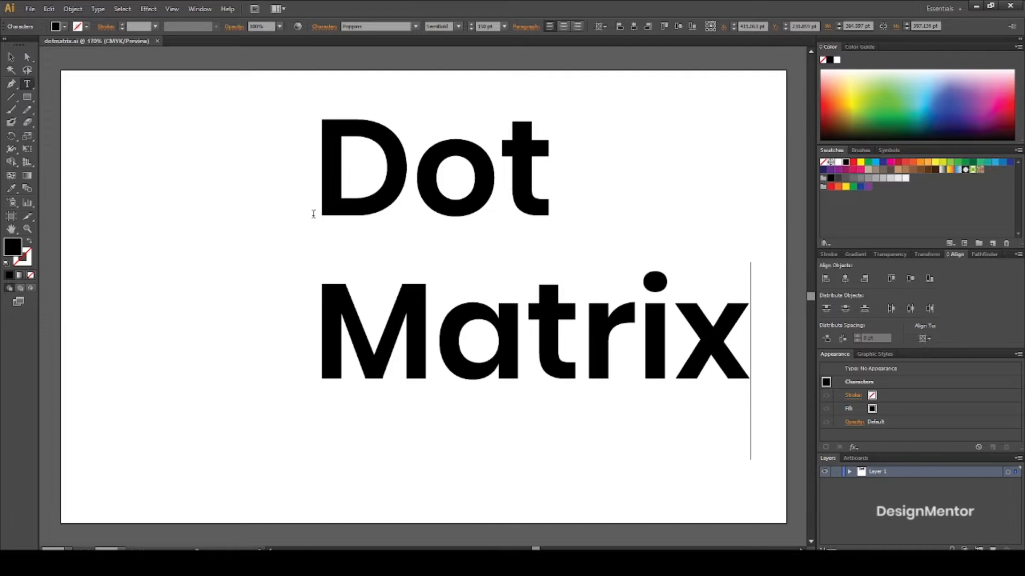
# Center-align both text lines and center the text object horizontally and vertically on the artboard.
pyautogui.hotkey('shift', 'Up')
pyautogui.hotkey('shift', 'Up')
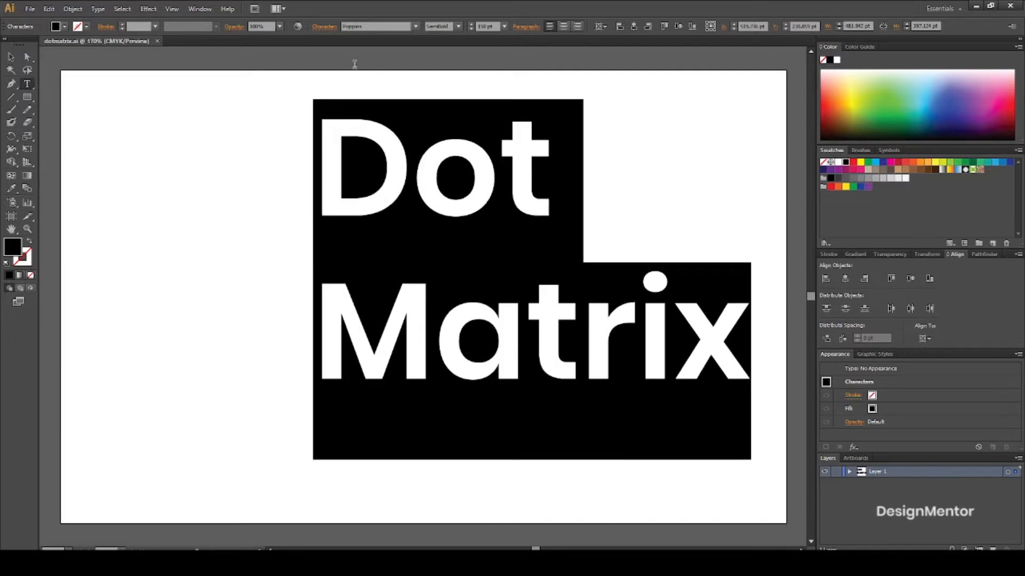
pyautogui.click(564, 26)
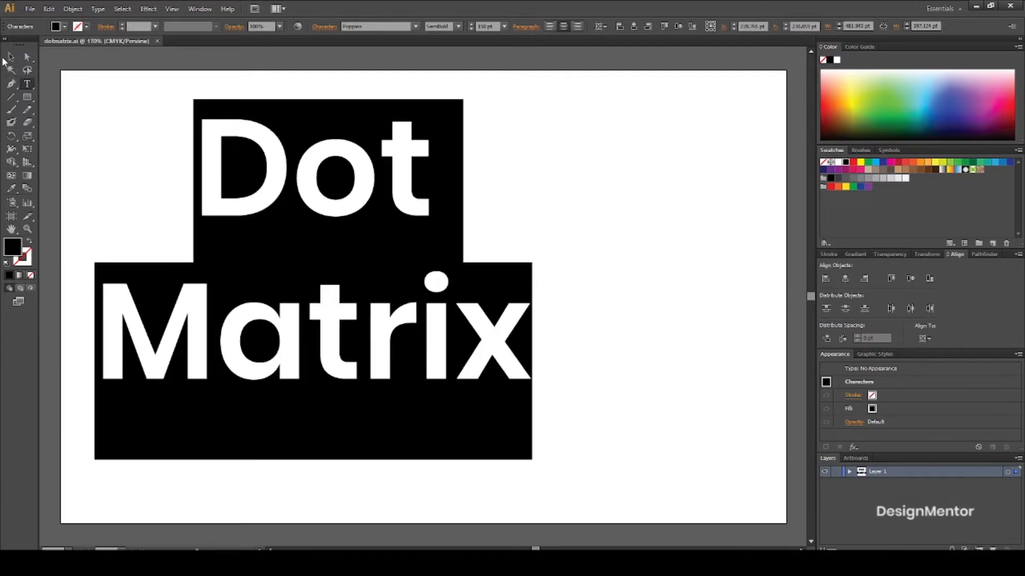
pyautogui.click(5, 57)
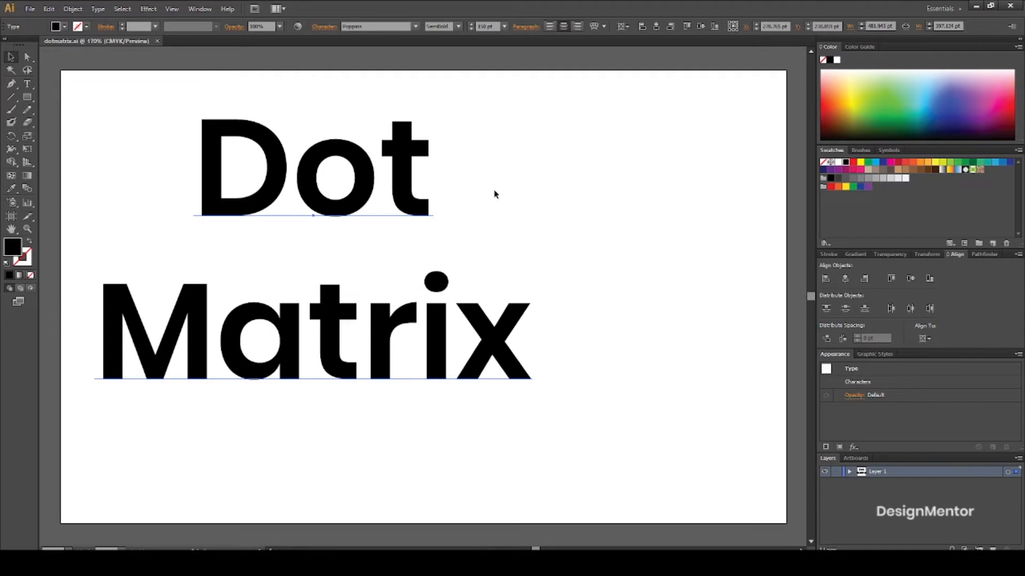
pyautogui.click(845, 278)
pyautogui.click(909, 278)
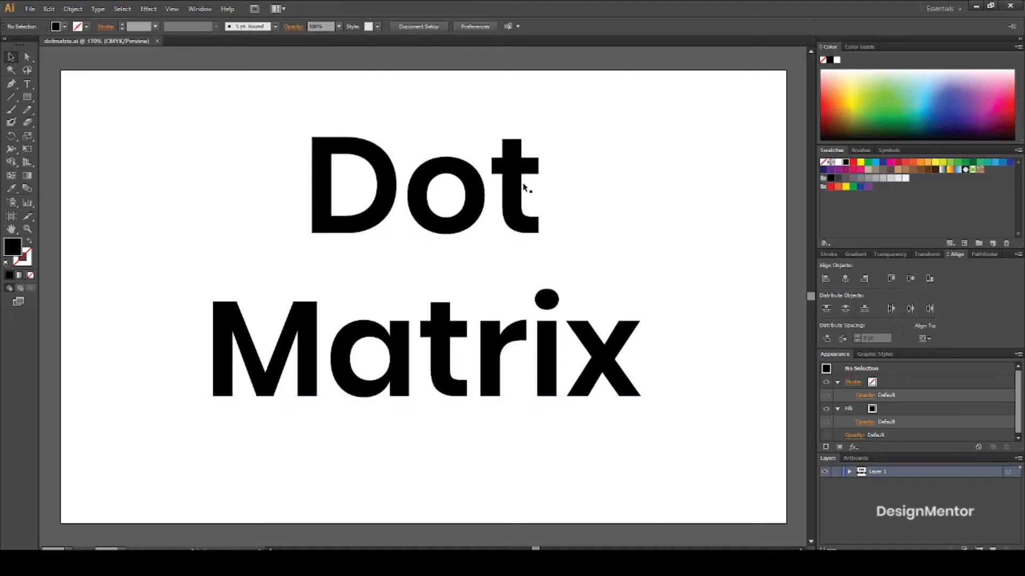
# Apply a Gaussian Blur with a 20-pixel radius to the "Dot Matrix" text, previewing it first.
pyautogui.click(148, 9)
pyautogui.moveTo(186, 187)
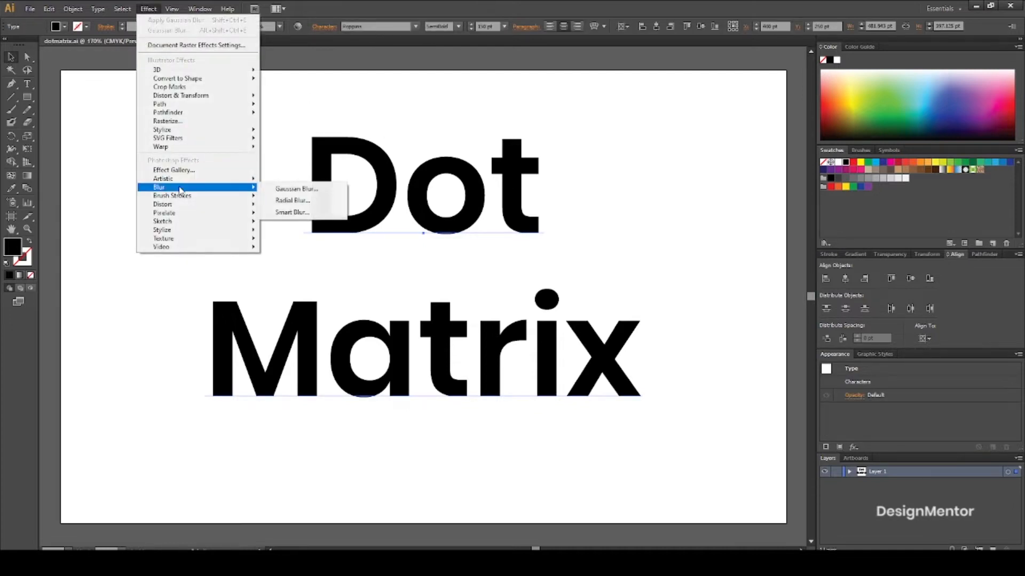
pyautogui.click(297, 190)
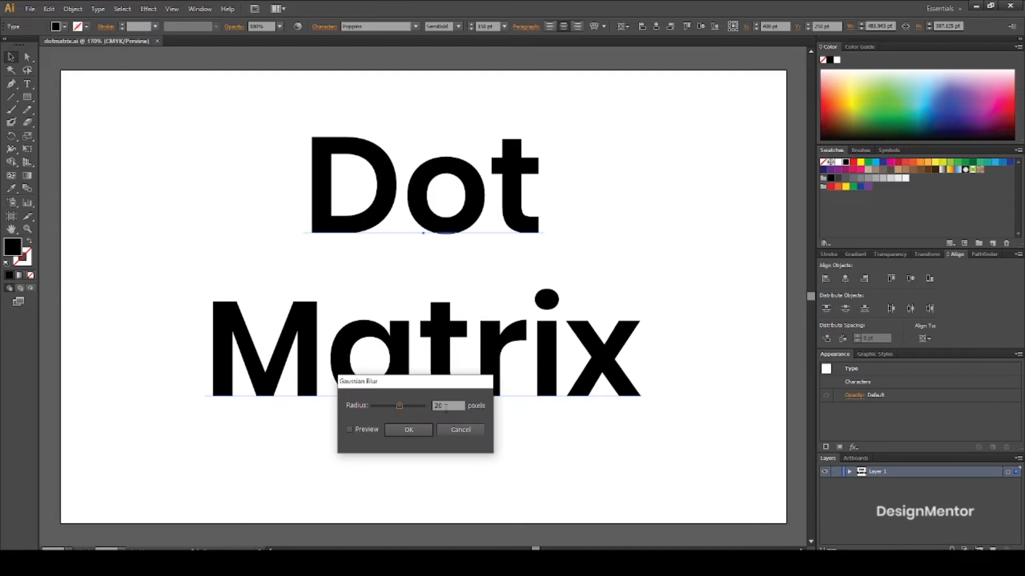
pyautogui.click(349, 430)
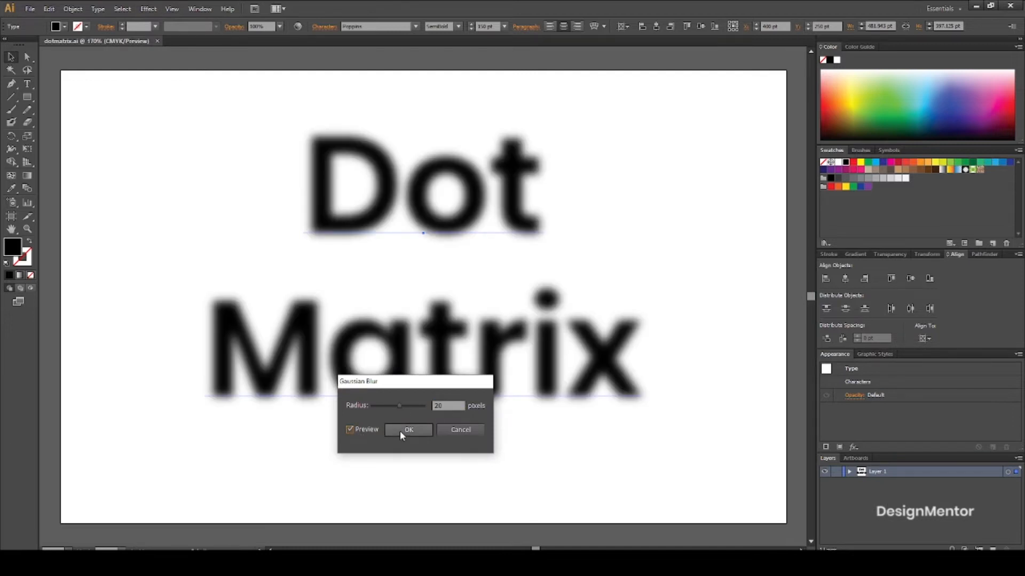
pyautogui.click(401, 430)
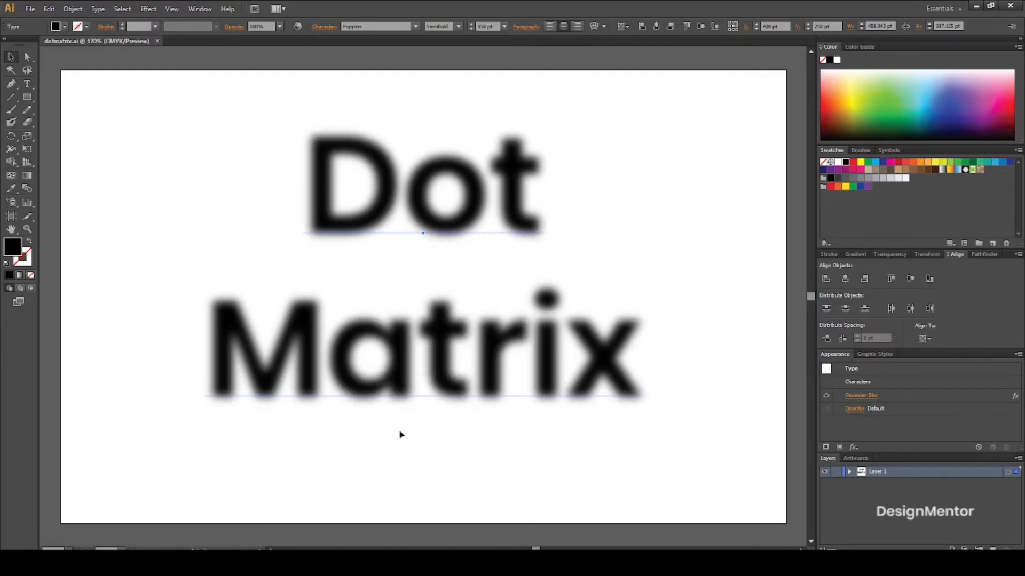
# Rasterize the blurred text in CMYK at High (300 ppi) with a white background.
pyautogui.click(72, 9)
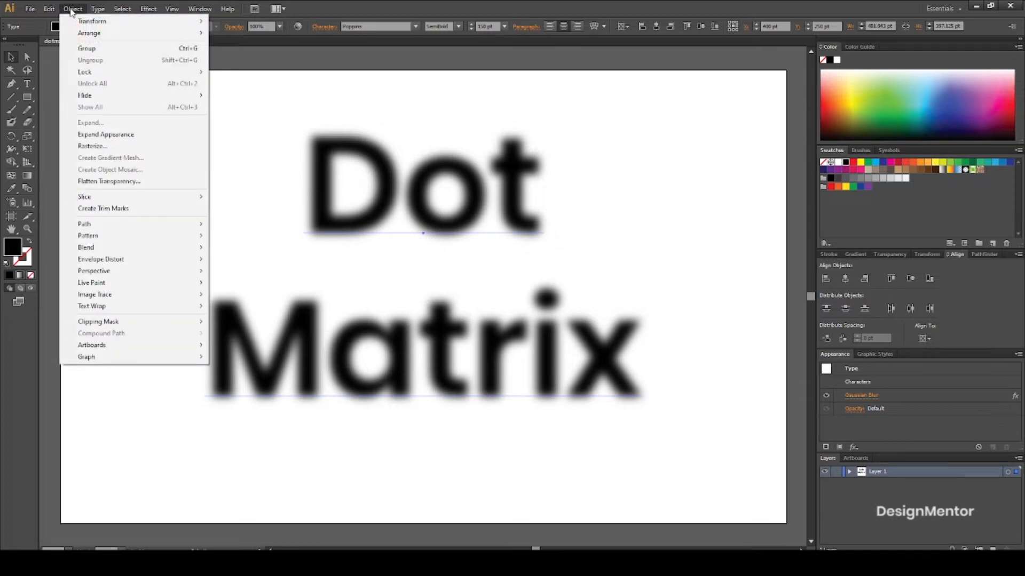
pyautogui.click(103, 151)
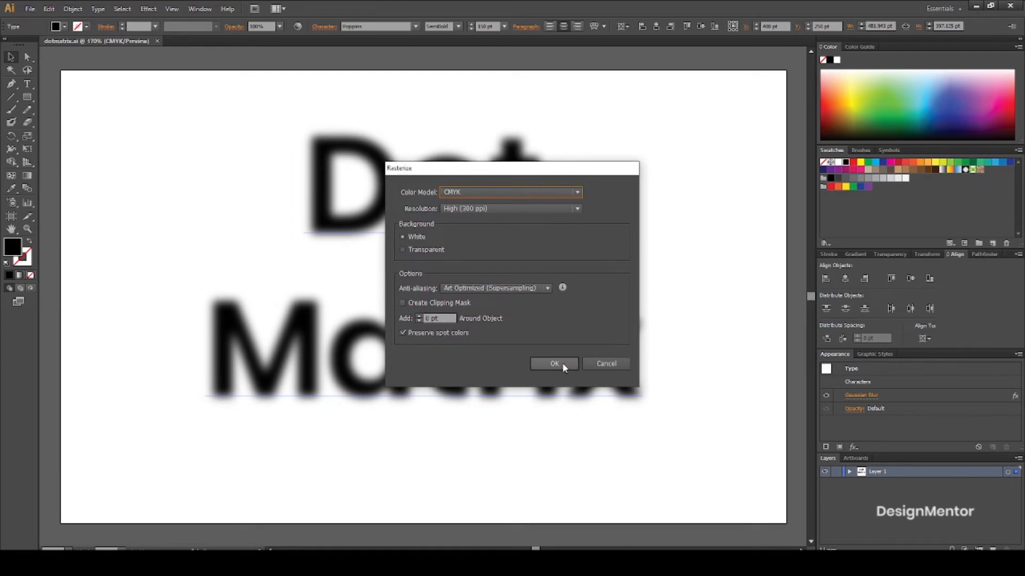
pyautogui.click(564, 367)
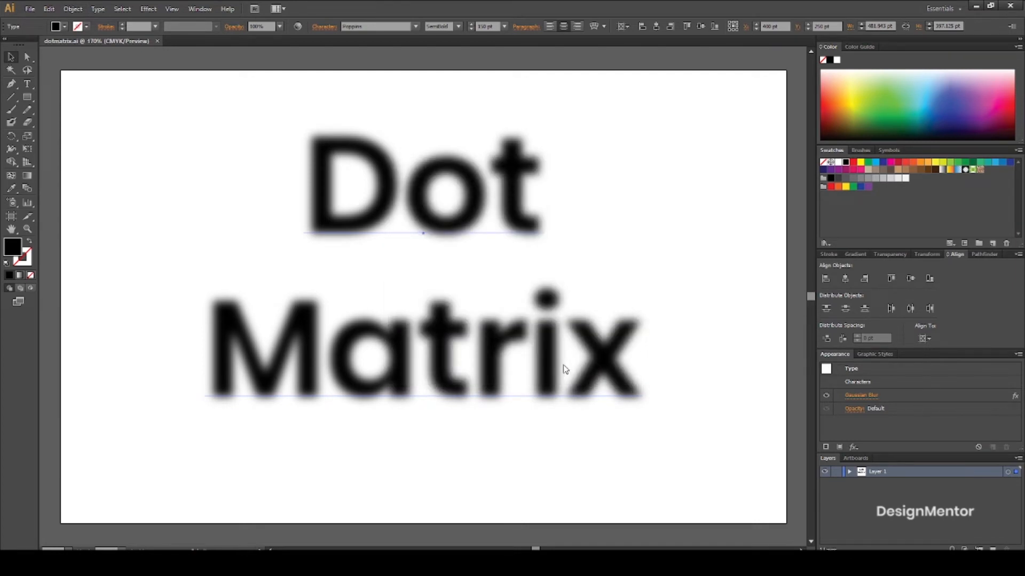
# Apply the Color Halftone effect to the rasterized text, with the screen angle at 45 degrees for all four channels.
pyautogui.click(148, 9)
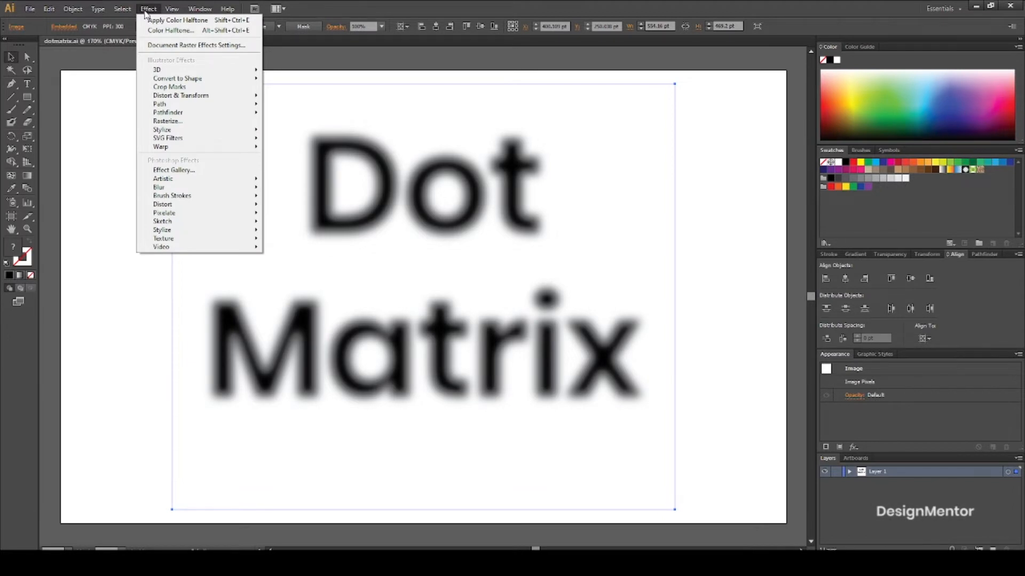
pyautogui.moveTo(182, 215)
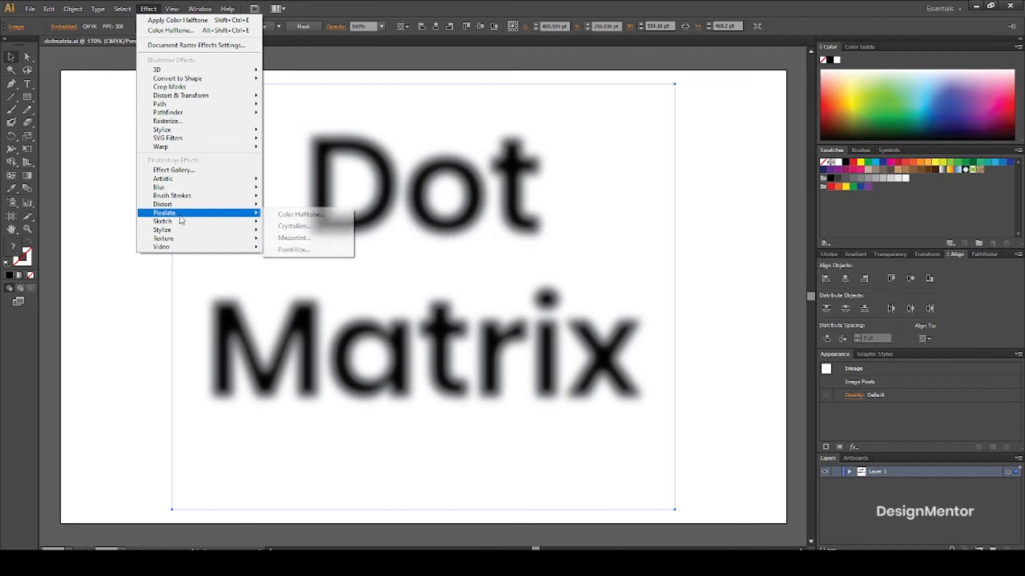
pyautogui.click(311, 219)
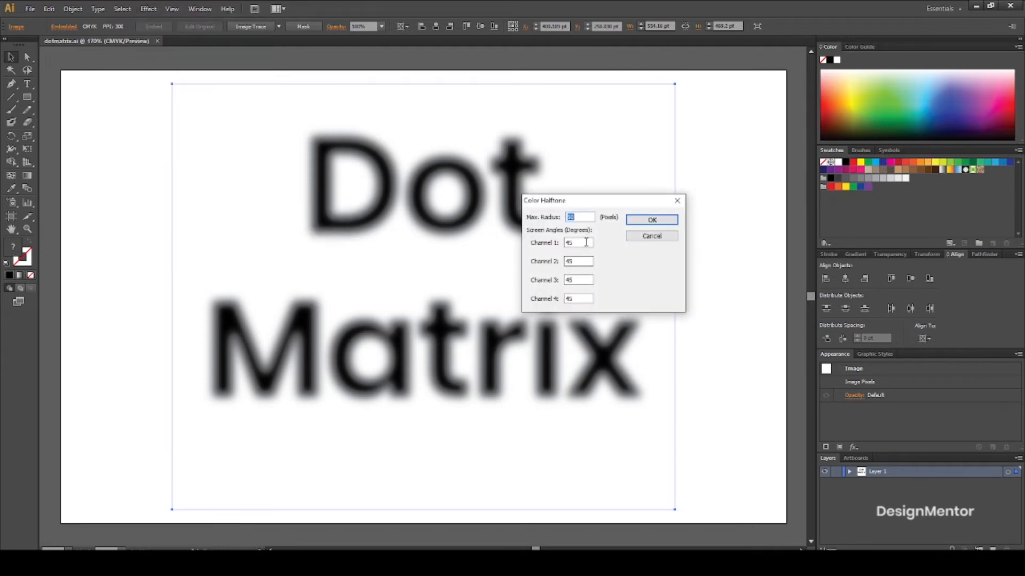
pyautogui.click(584, 219)
pyautogui.moveTo(585, 219); pyautogui.dragTo(536, 223)
pyautogui.click(635, 221)
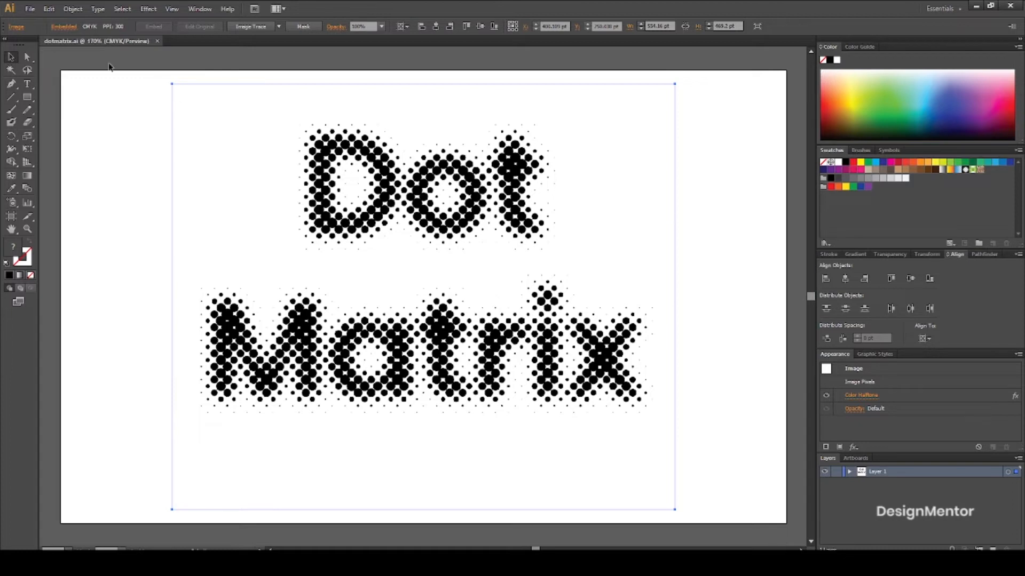
# Image-trace the halftone image and expand it into vector shapes, accepting the large-image tracing.
pyautogui.click(72, 9)
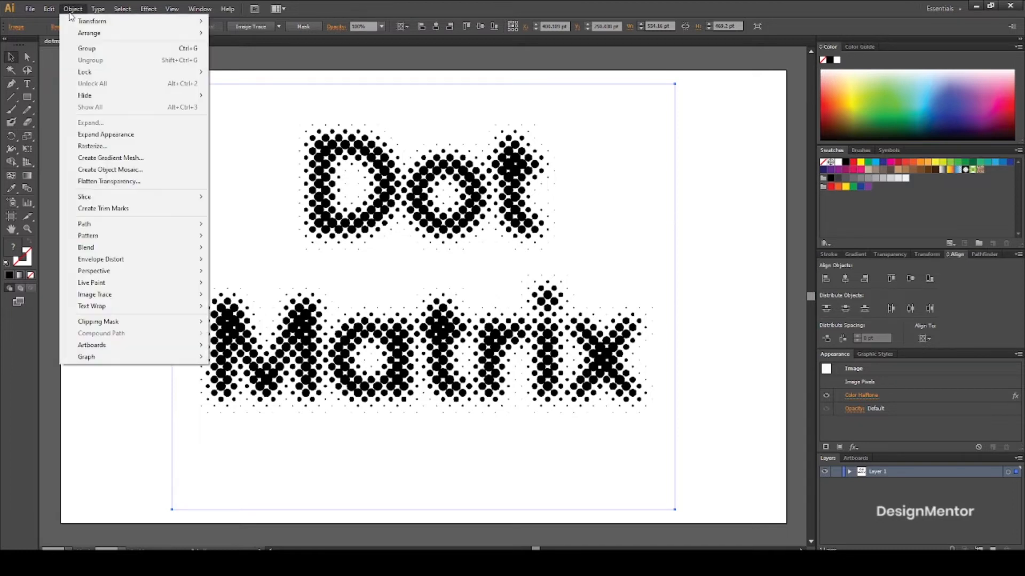
pyautogui.moveTo(160, 295)
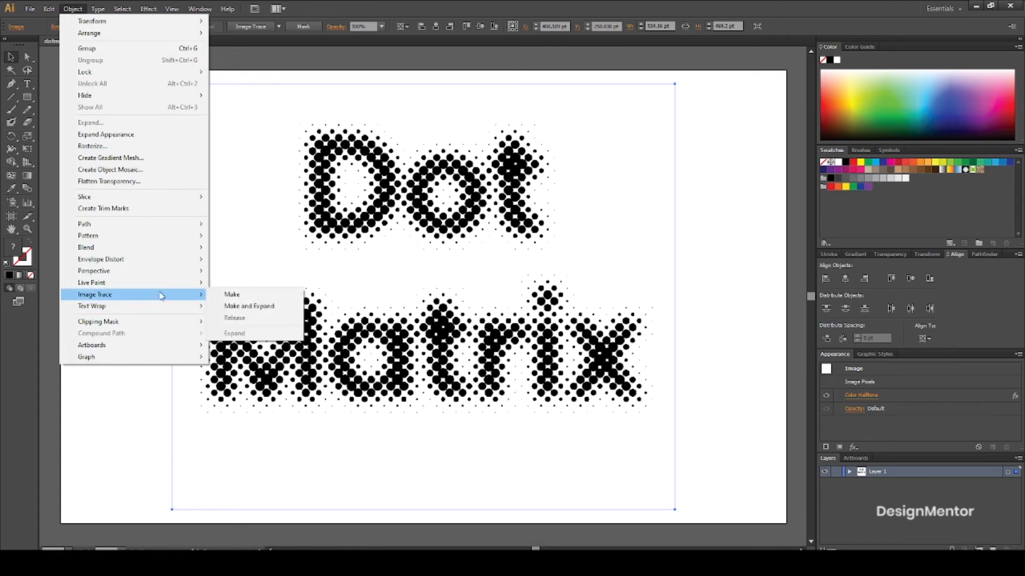
pyautogui.click(247, 306)
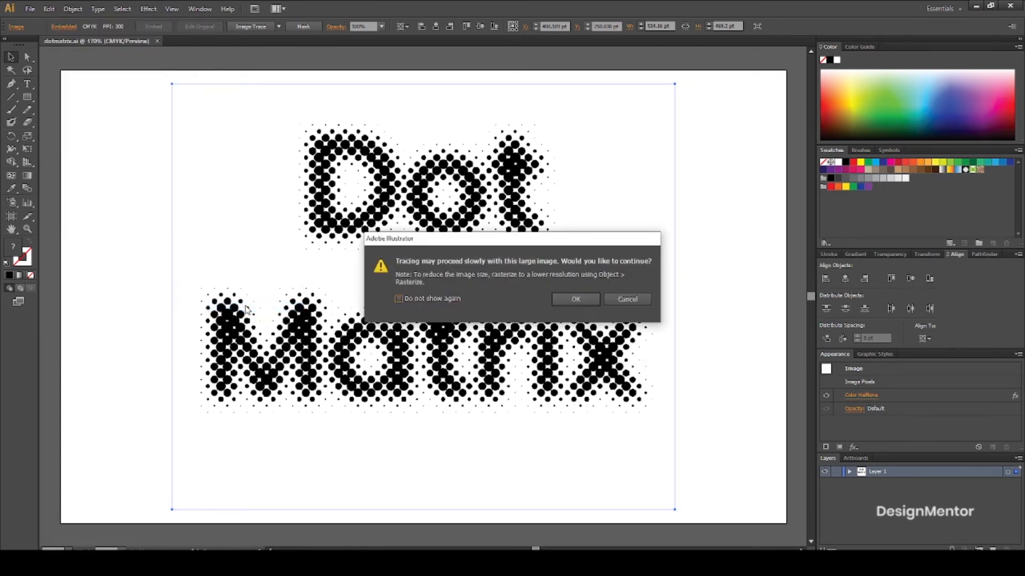
pyautogui.click(568, 300)
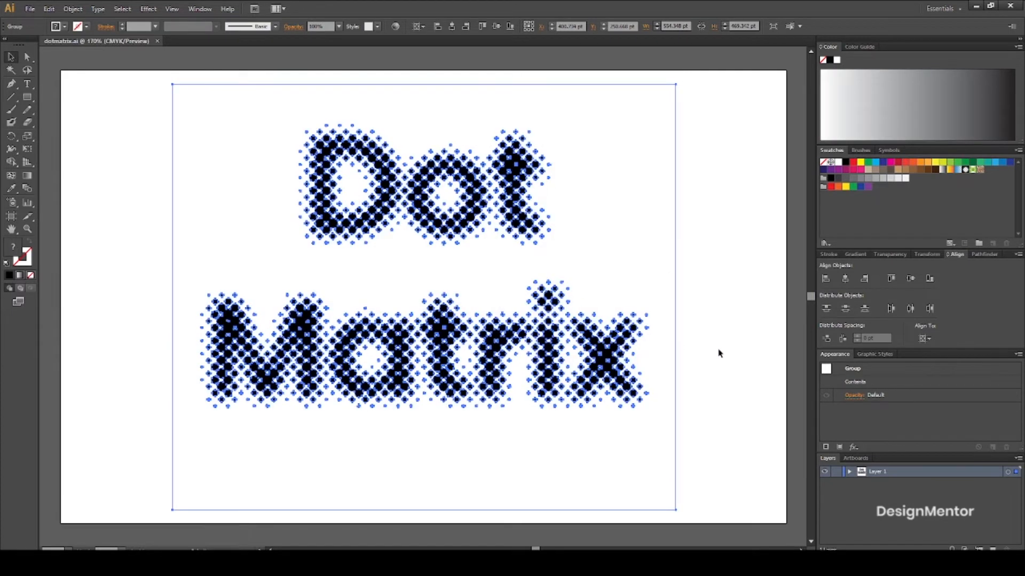
# Ungroup the traced halftone artwork into separate shapes.
pyautogui.click(148, 145)
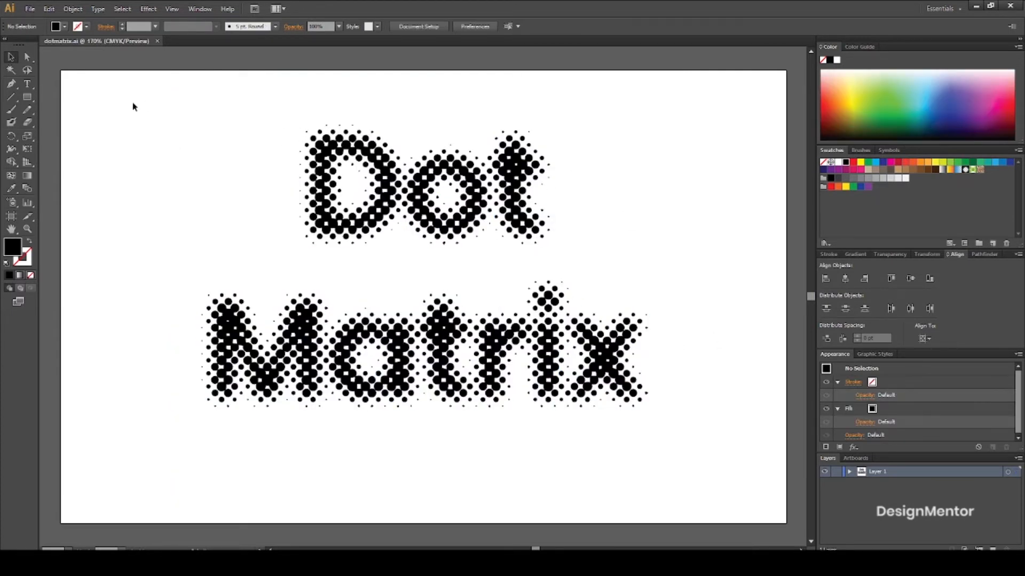
pyautogui.click(245, 152)
pyautogui.rightClick(245, 152)
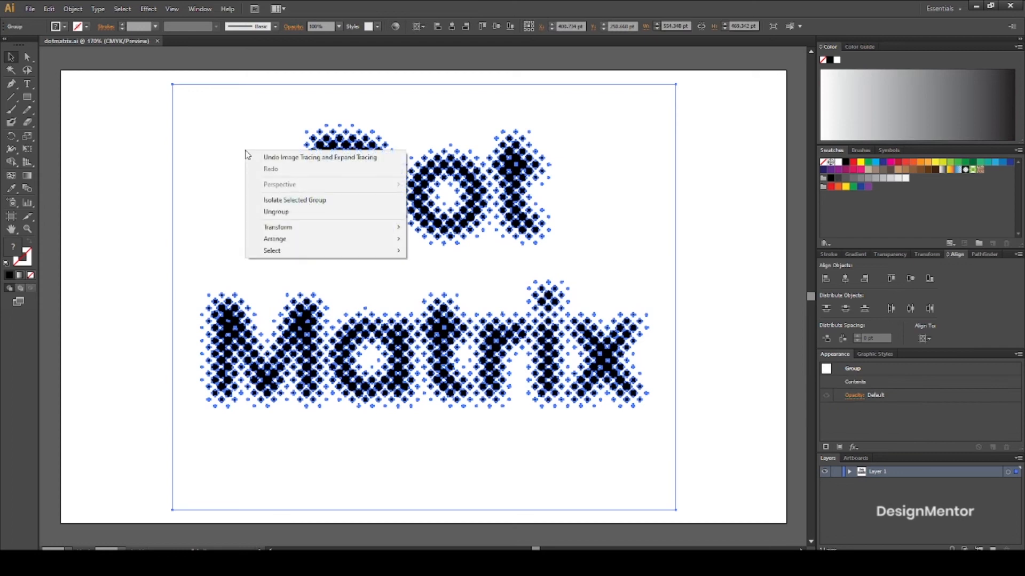
pyautogui.click(279, 212)
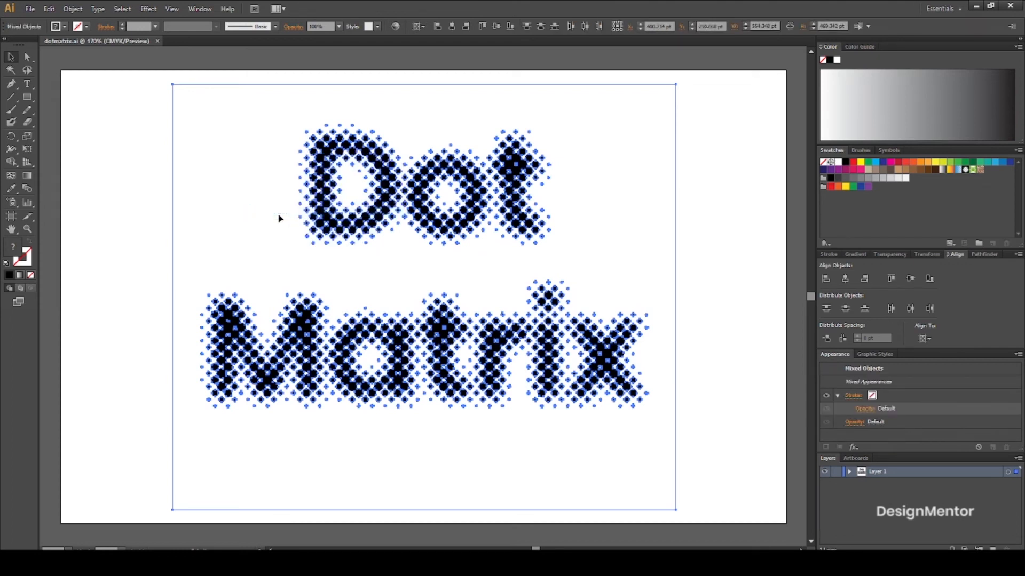
# Delete the white background shape behind the dotted lettering.
pyautogui.click(148, 127)
pyautogui.moveTo(190, 122); pyautogui.dragTo(374, 129)
pyautogui.click(374, 129)
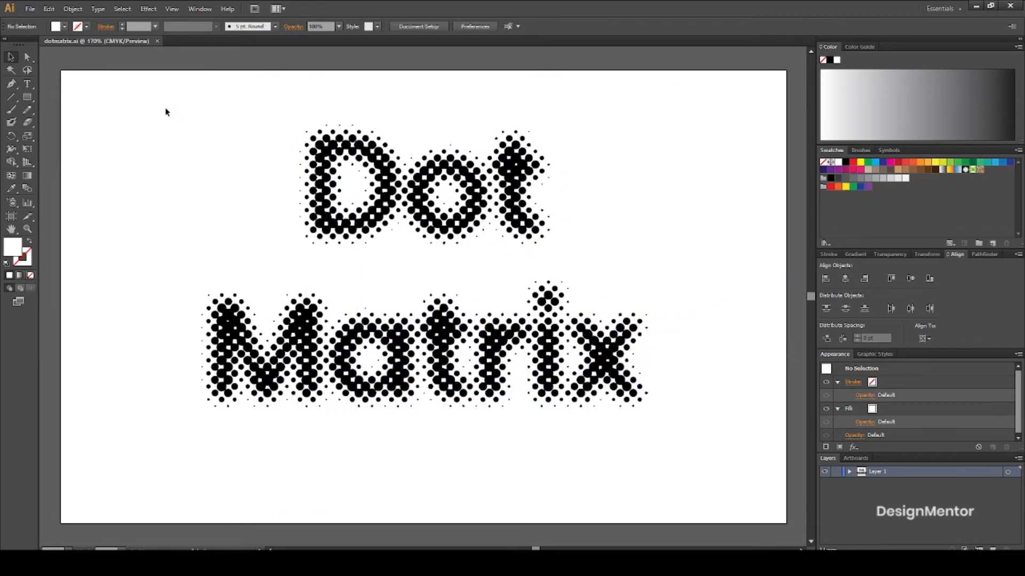
# Select all the lettering dots and randomize their opacity with the randomus script, then deselect them.
pyautogui.moveTo(135, 107); pyautogui.dragTo(712, 449)
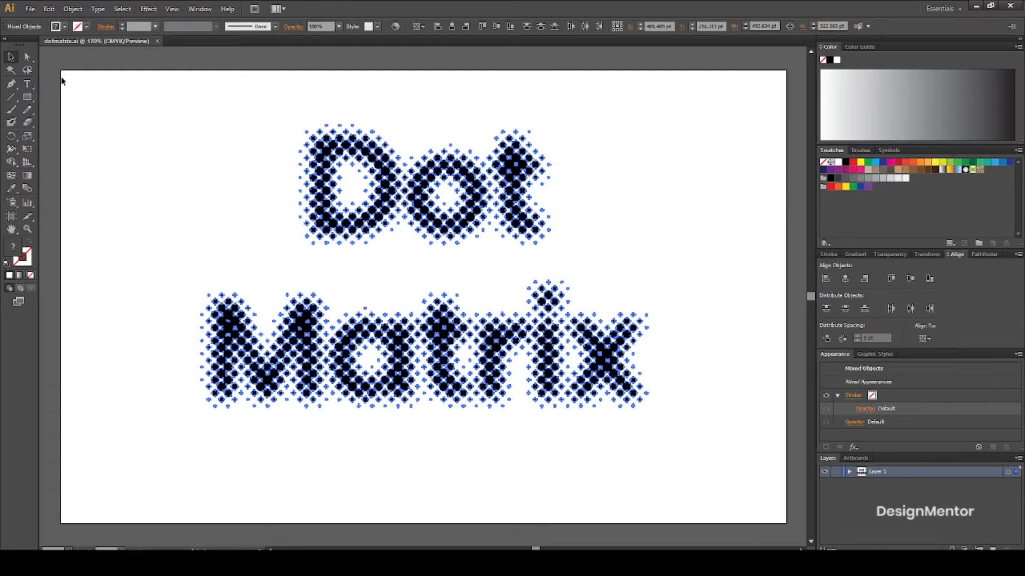
pyautogui.click(31, 10)
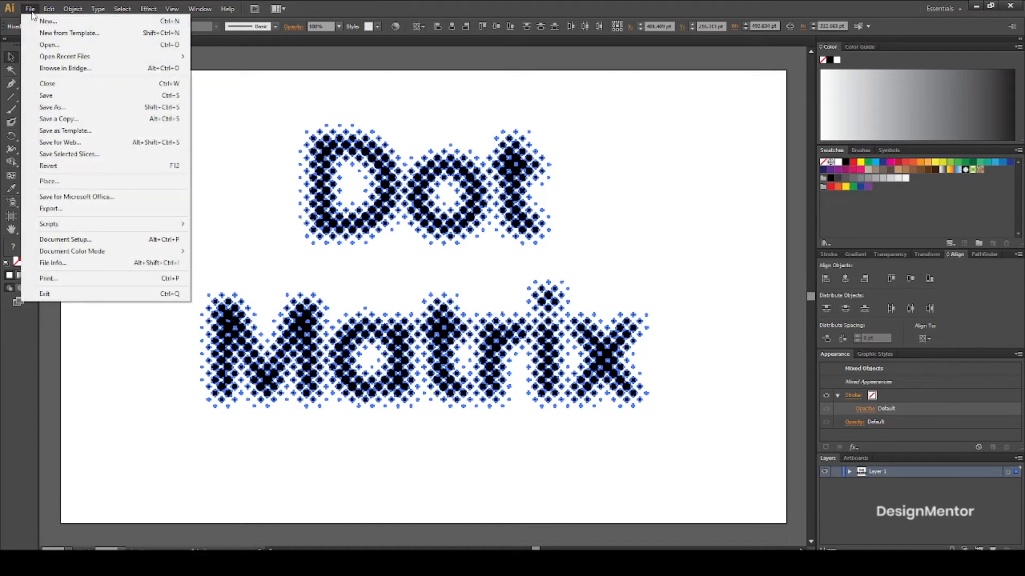
pyautogui.moveTo(79, 229)
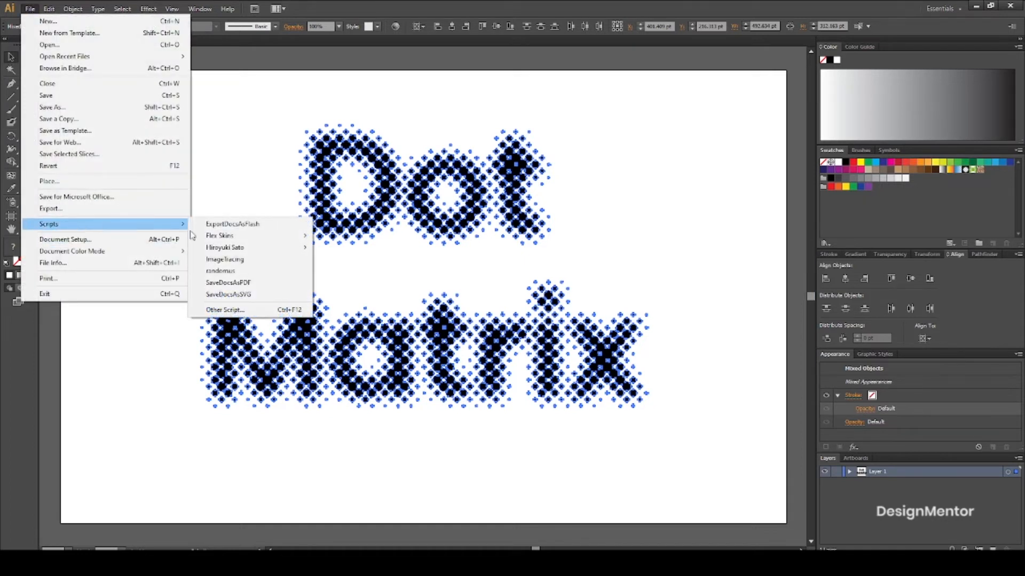
pyautogui.click(239, 272)
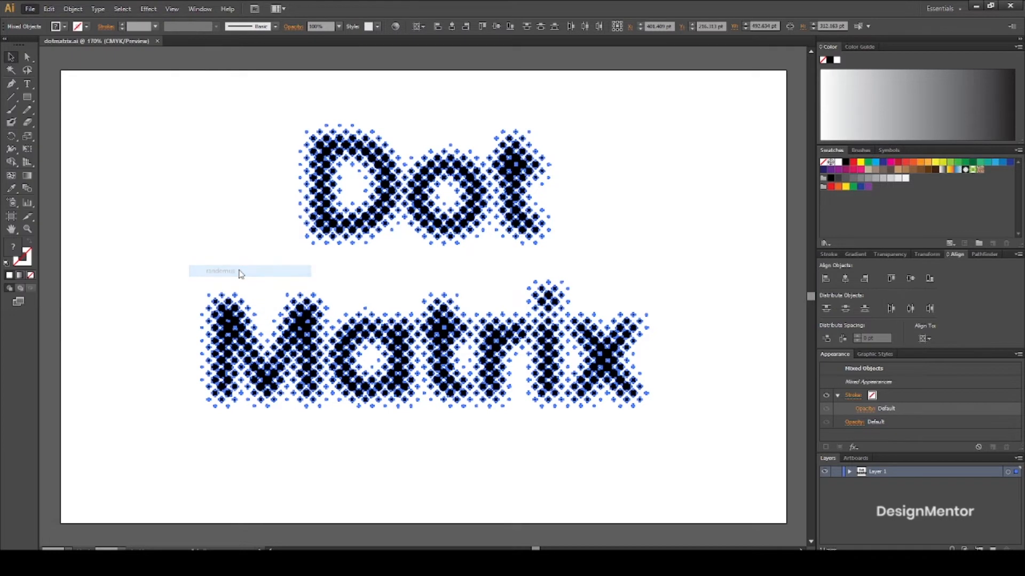
pyautogui.click(477, 376)
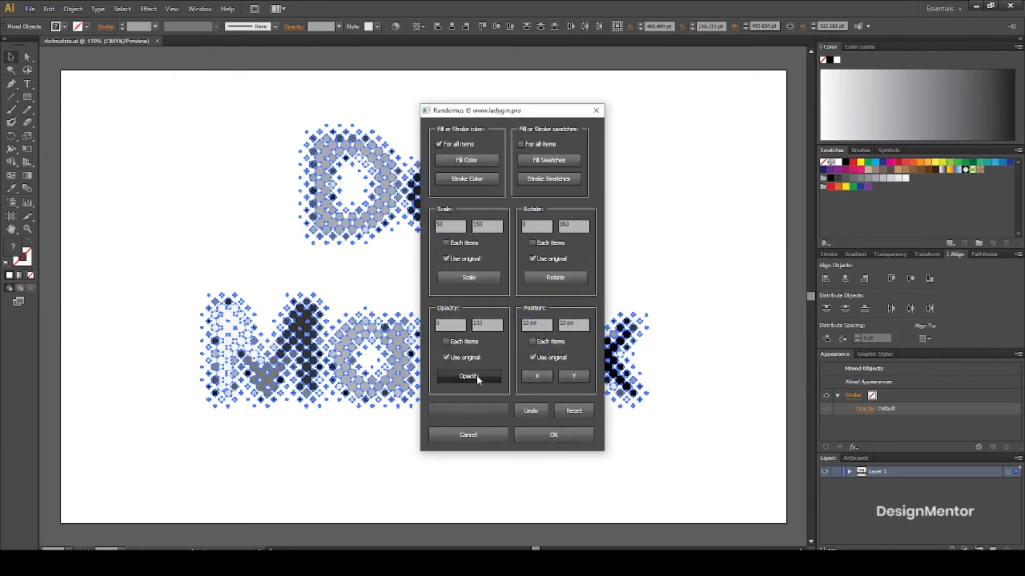
pyautogui.click(555, 436)
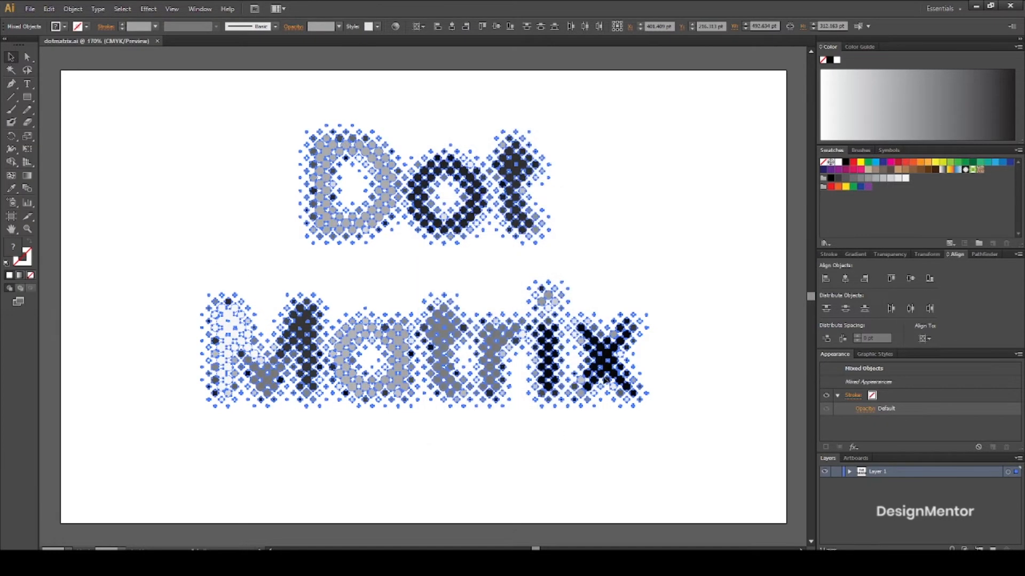
pyautogui.click(658, 258)
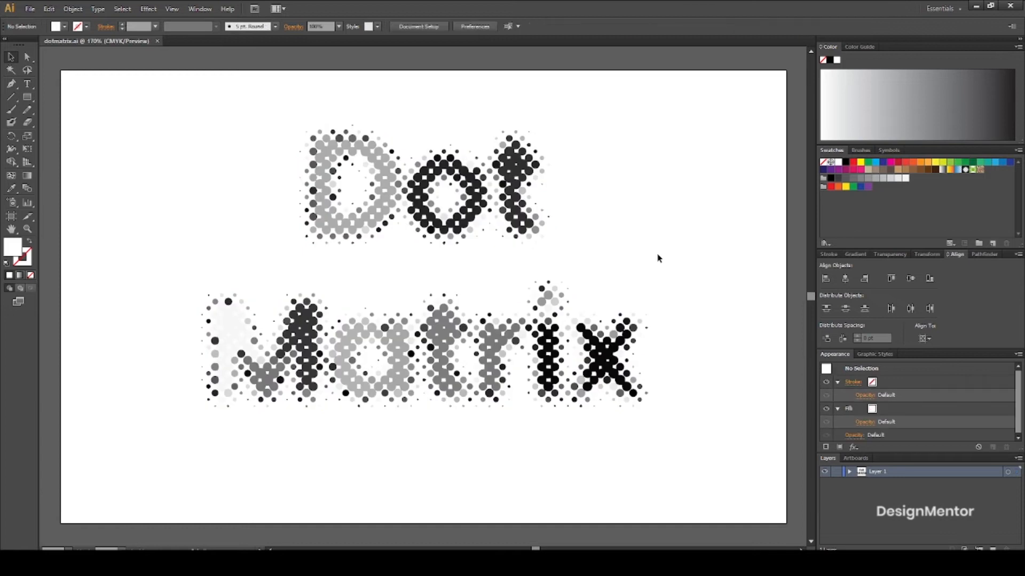
# Fill all the lettering dots with the blue swatch C=85 M=50 Y=0 K=0 and deselect them.
pyautogui.moveTo(125, 97); pyautogui.dragTo(691, 445)
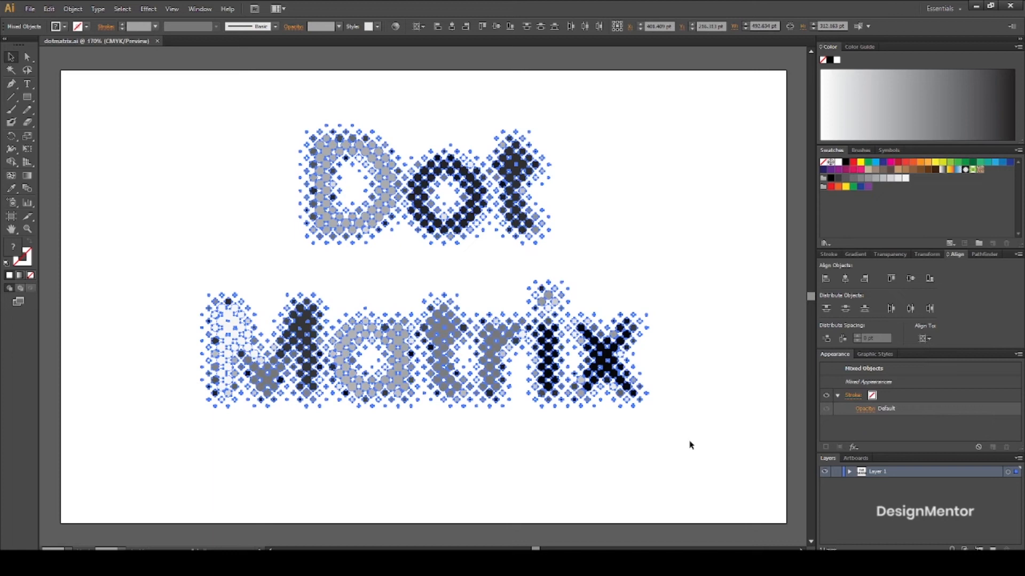
pyautogui.click(1001, 162)
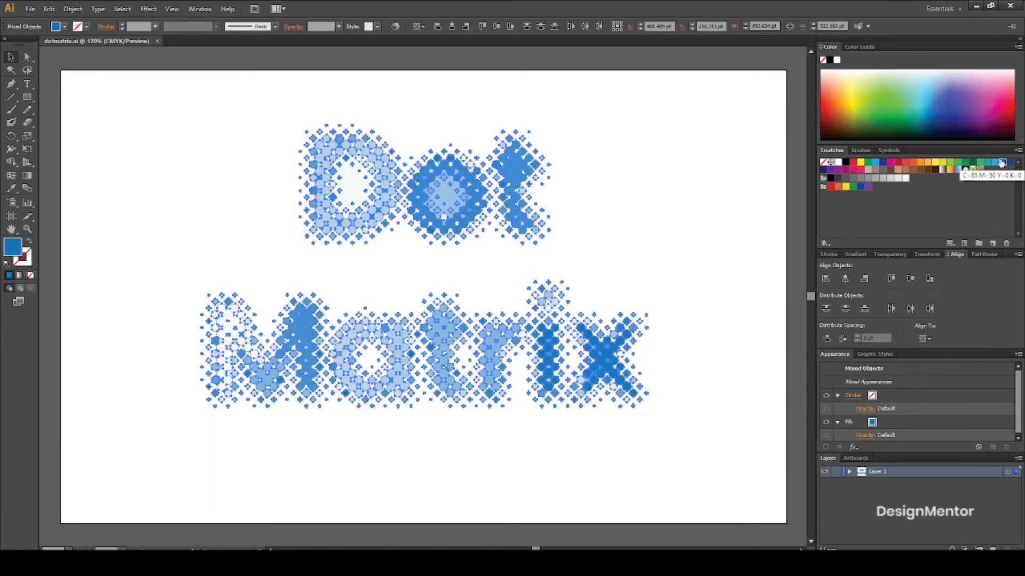
pyautogui.click(704, 208)
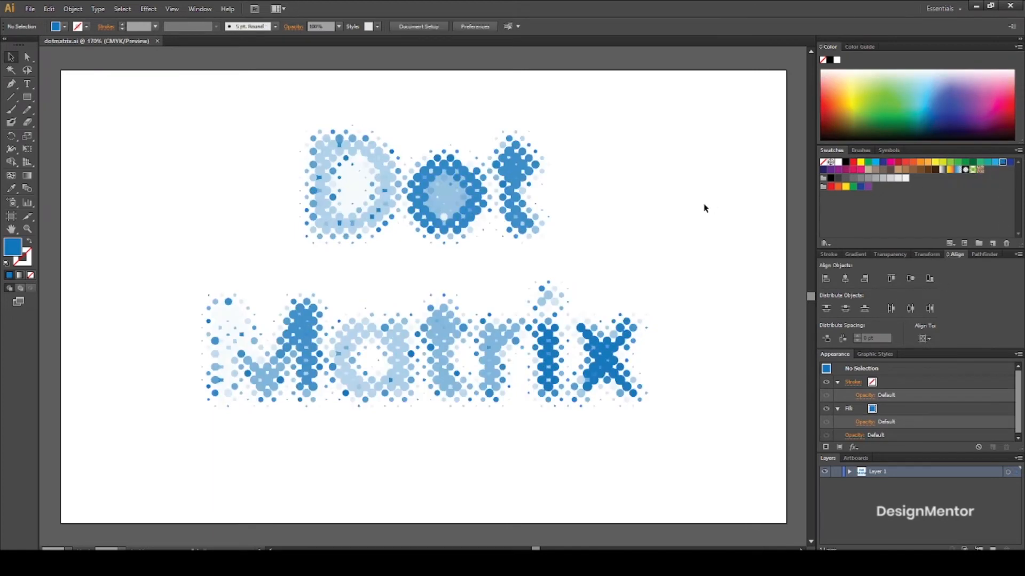
# Draw a black rectangle about 146 by 57 pt below the lettering and send it to the back.
pyautogui.moveTo(142, 108); pyautogui.dragTo(664, 445)
pyautogui.click(126, 183)
pyautogui.click(27, 97)
pyautogui.moveTo(555, 443); pyautogui.dragTo(688, 495)
pyautogui.press('v')
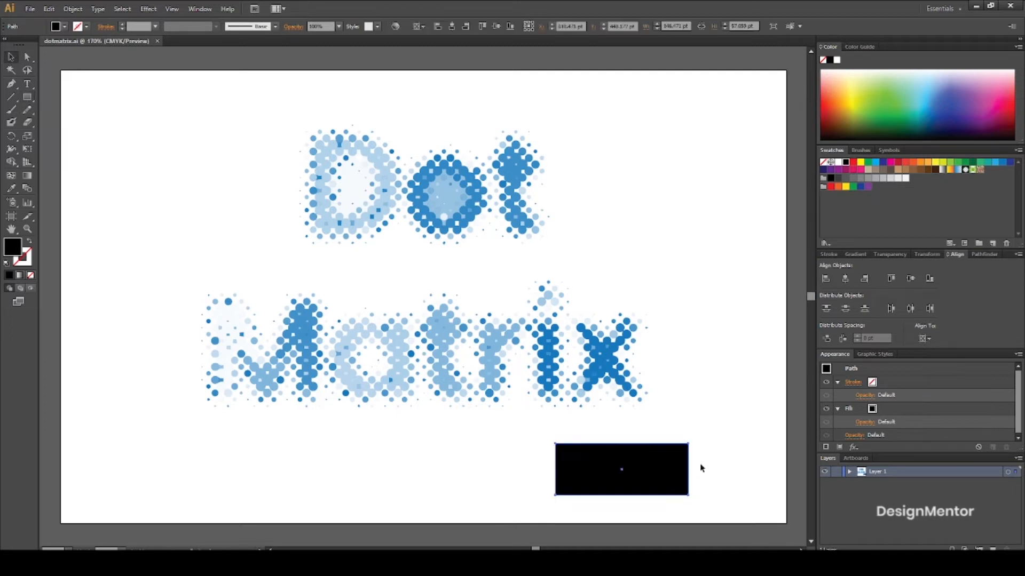
pyautogui.rightClick(665, 455)
pyautogui.moveTo(713, 436)
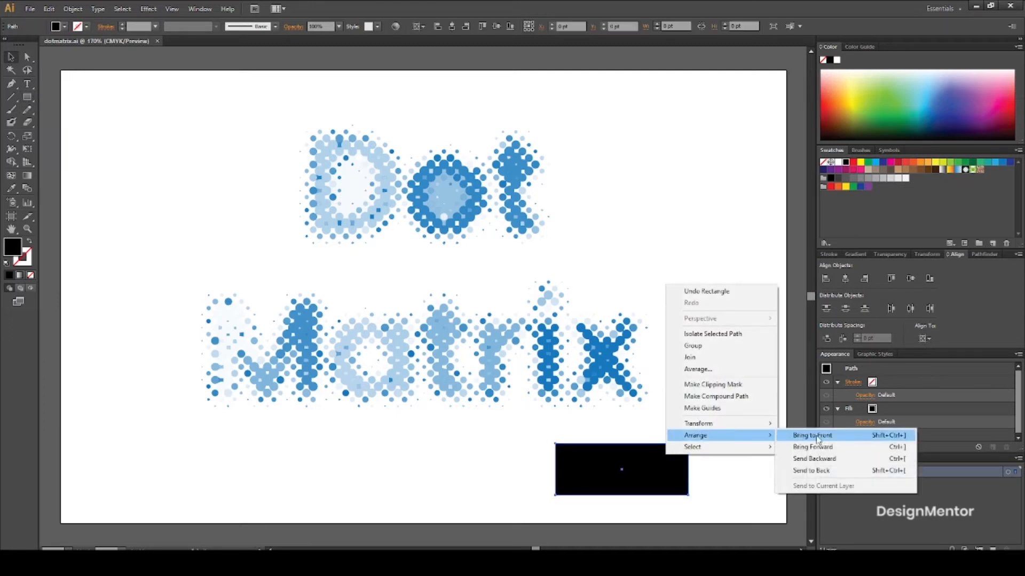
pyautogui.click(818, 470)
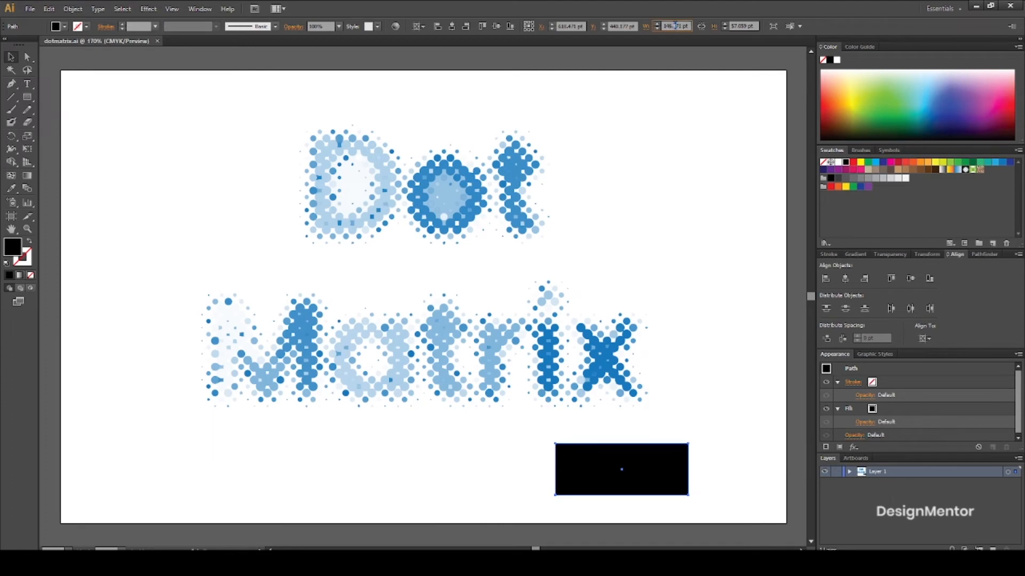
# Resize the rectangle to 800 by 500 pt and center it horizontally and vertically on the artboard.
pyautogui.write('800')
pyautogui.press('Tab')
pyautogui.write('500')
pyautogui.press('Return')
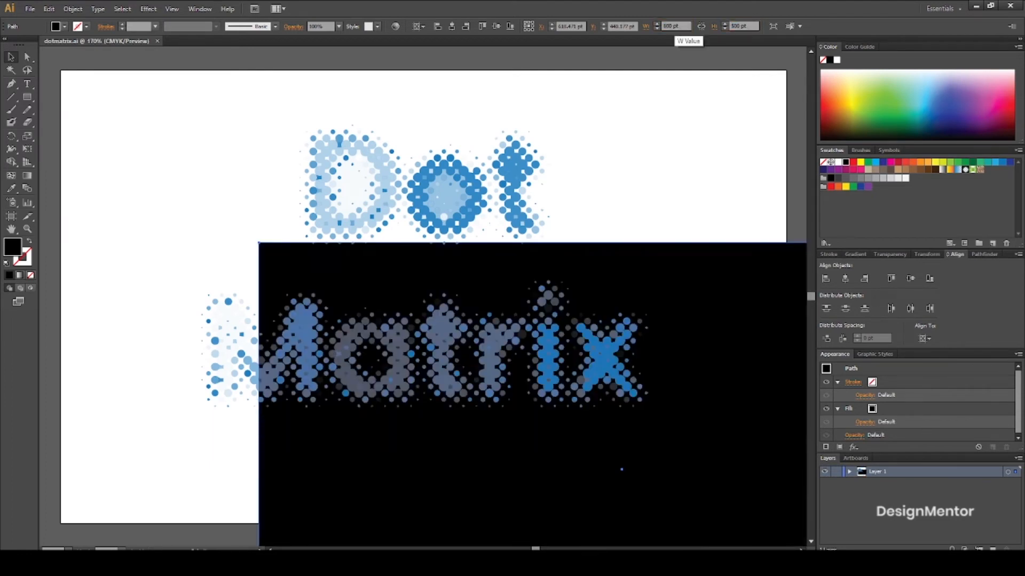
pyautogui.click(844, 278)
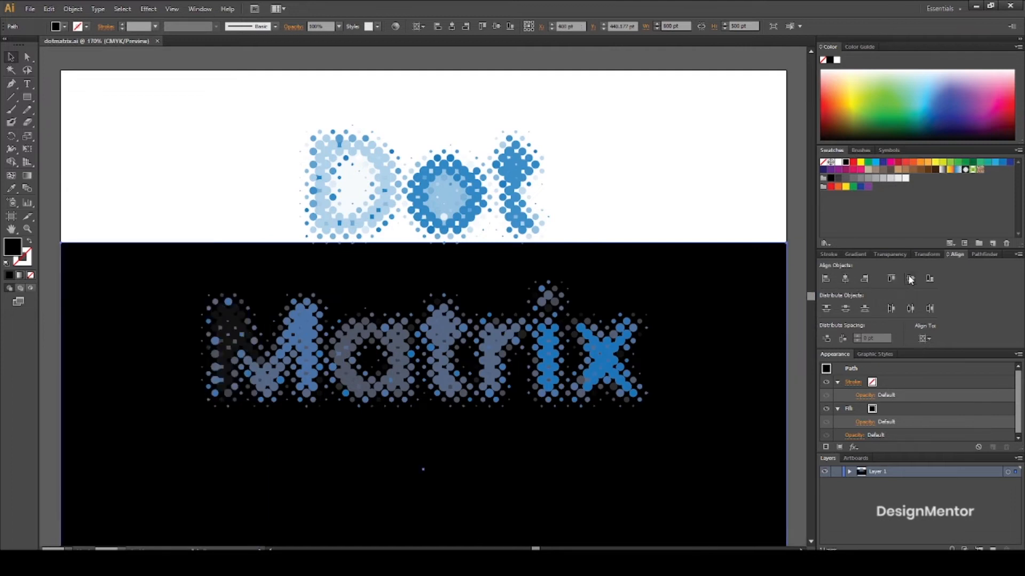
pyautogui.click(889, 279)
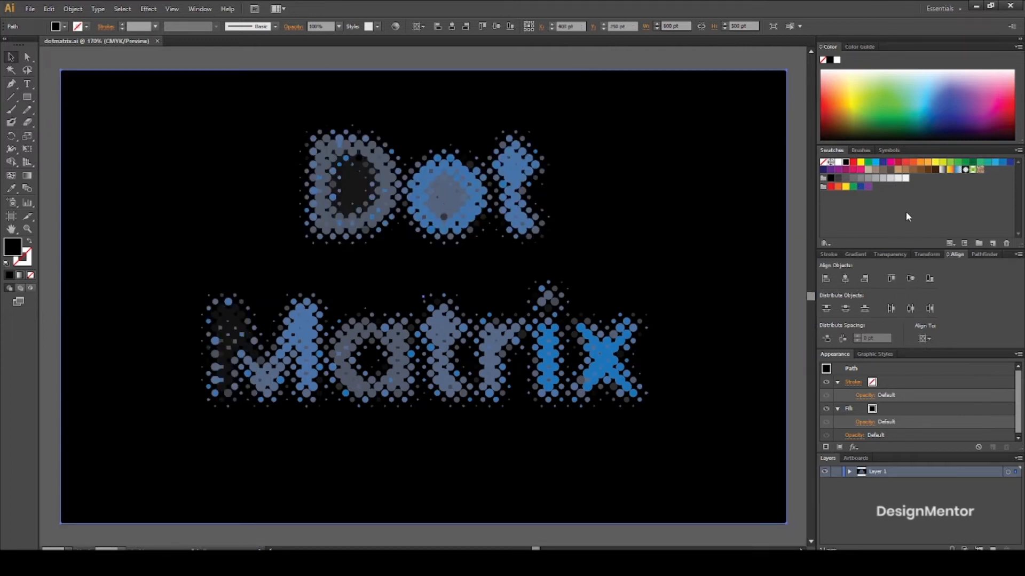
# Fill the background rectangle with C=100 M=100 Y=25 K=25 and create a much darker global swatch from that color.
pyautogui.click(824, 170)
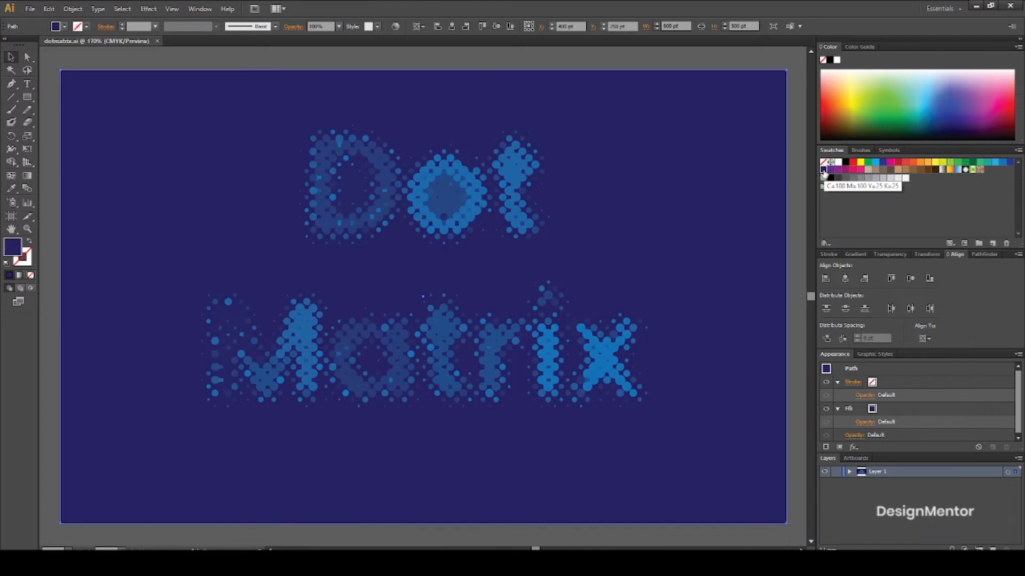
pyautogui.click(992, 244)
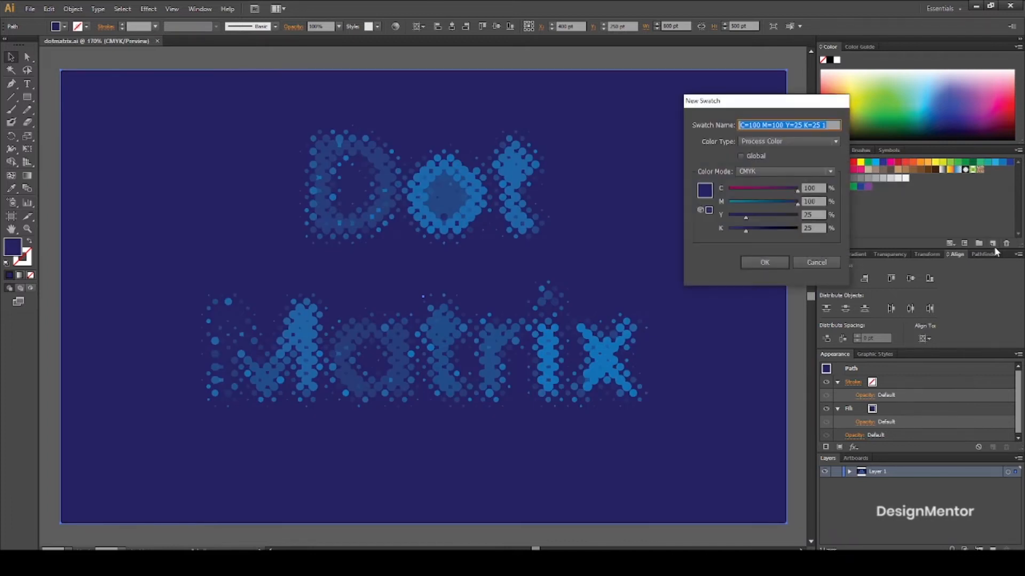
pyautogui.click(742, 155)
pyautogui.moveTo(746, 230); pyautogui.dragTo(792, 235)
pyautogui.click(778, 260)
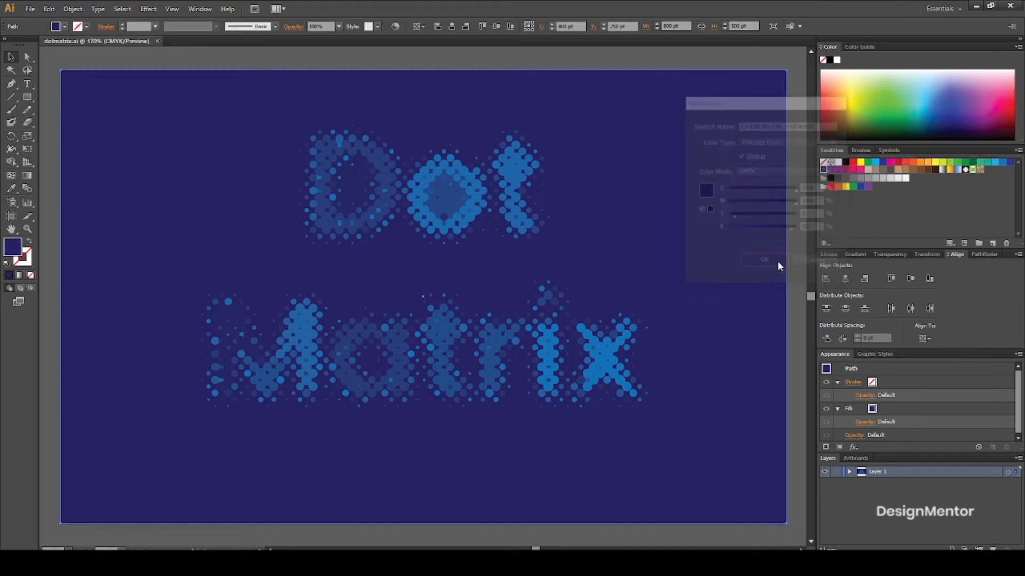
pyautogui.click(795, 312)
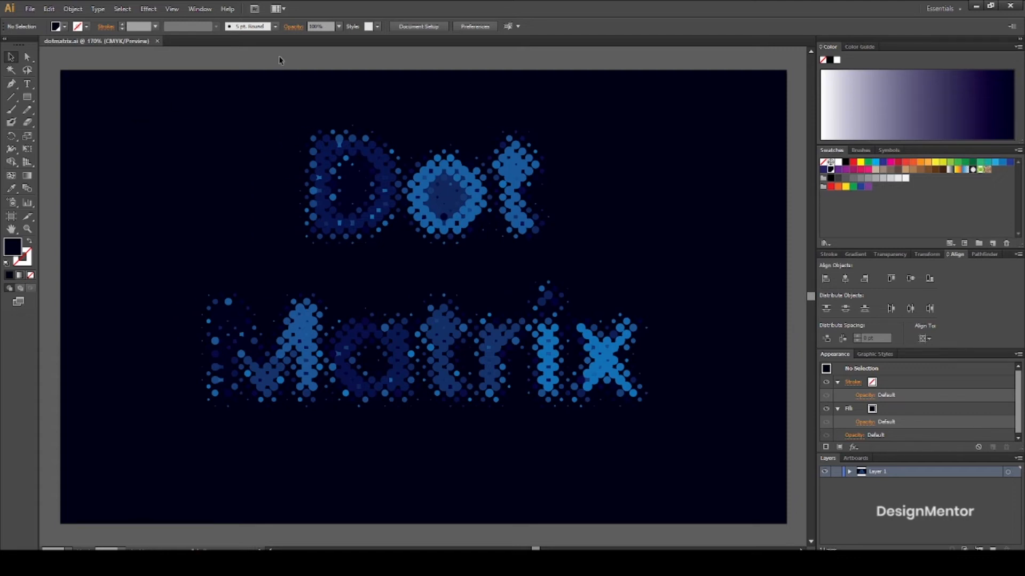
# Edit the background's global swatch with preview on, setting it to C=100 M=100 Y=11 K=94.
pyautogui.click(262, 110)
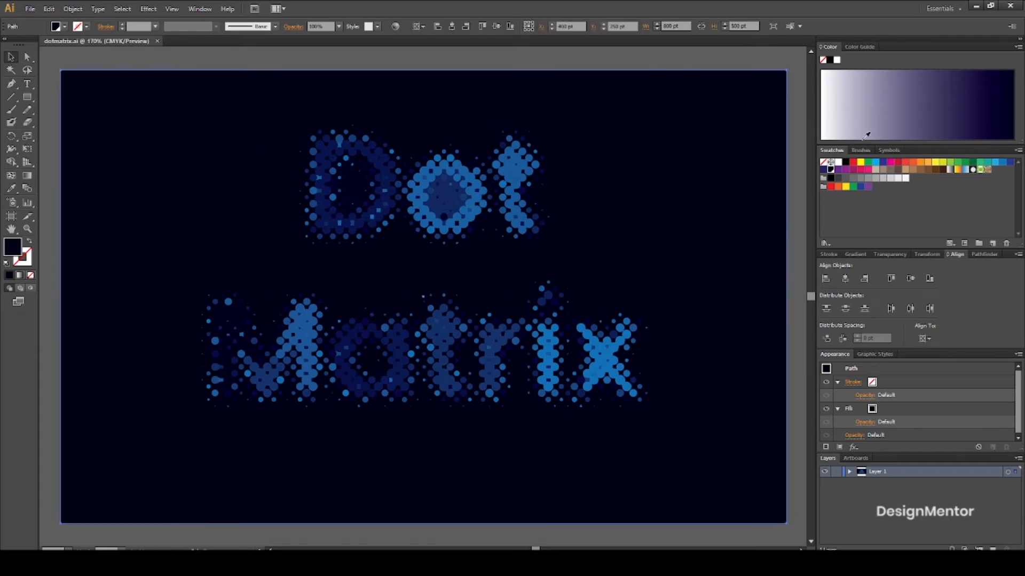
pyautogui.doubleClick(830, 171)
pyautogui.click(662, 363)
pyautogui.click(662, 363)
pyautogui.moveTo(756, 334); pyautogui.dragTo(705, 324)
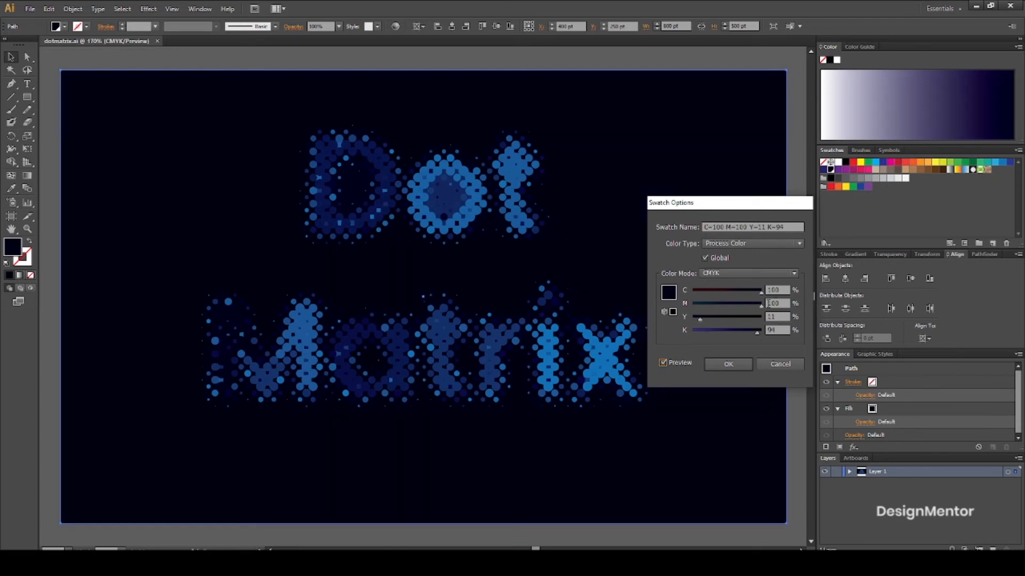
pyautogui.click(726, 365)
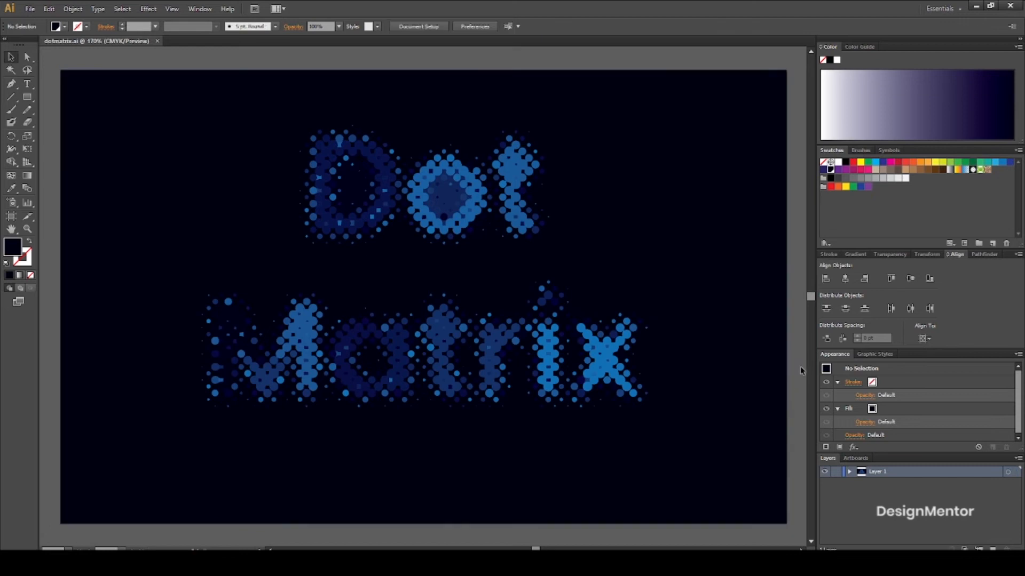
# Lock the dark background rectangle.
pyautogui.click(73, 9)
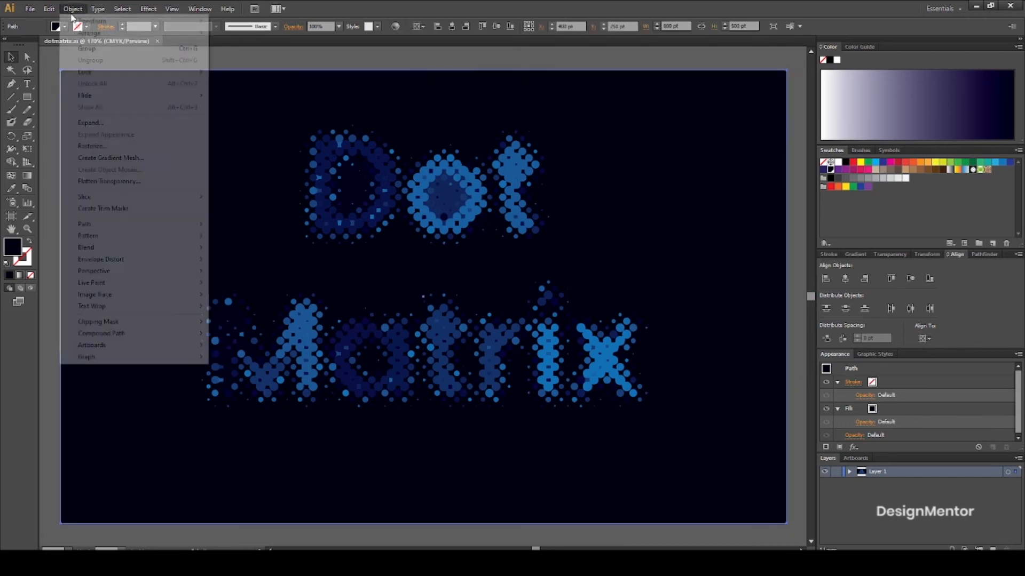
pyautogui.moveTo(89, 73)
pyautogui.click(234, 72)
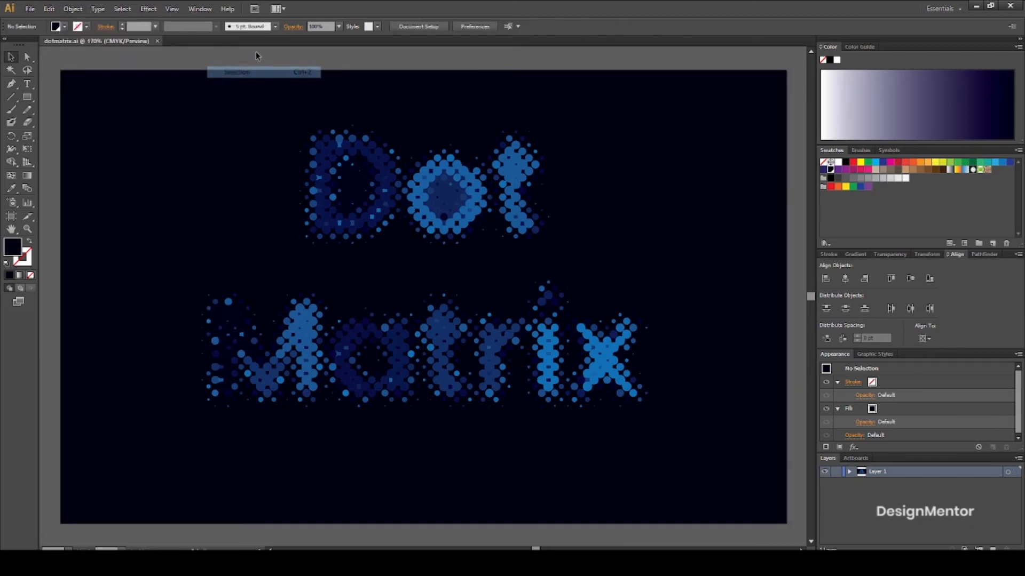
# Try a darker blue and a light blue swatch as the fill of all the lettering dots.
pyautogui.moveTo(142, 110); pyautogui.dragTo(693, 416)
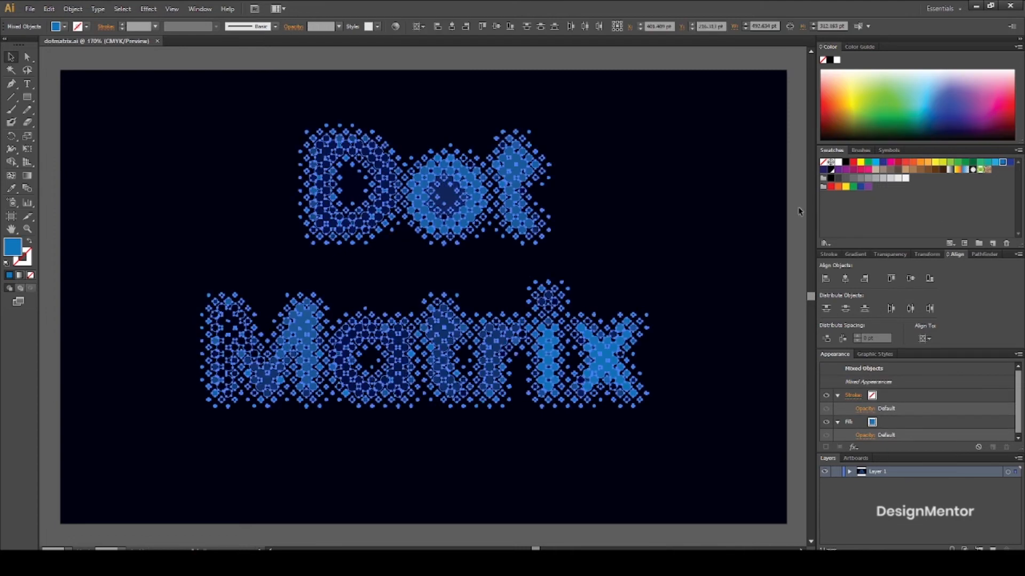
pyautogui.click(1009, 161)
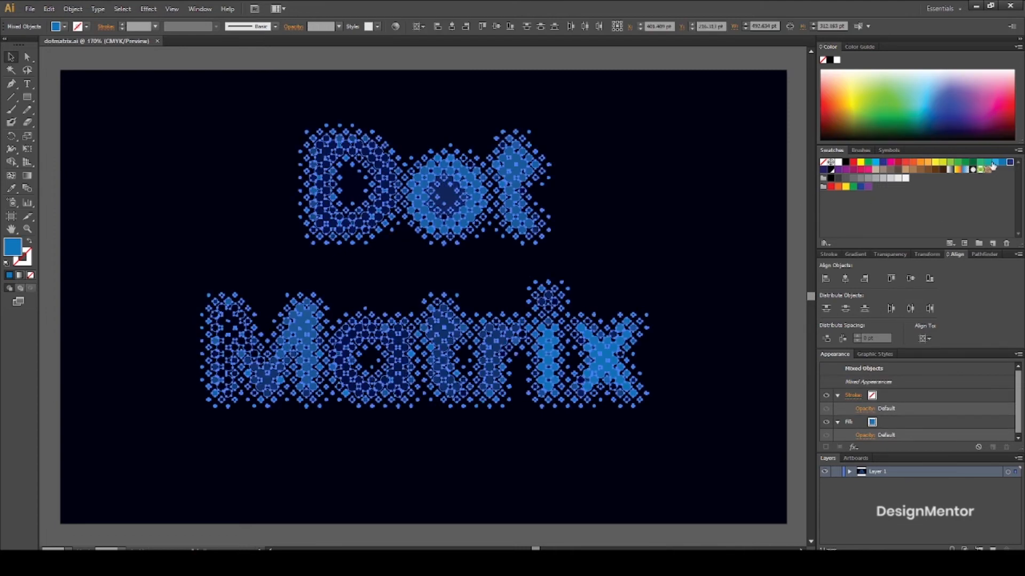
pyautogui.click(795, 225)
pyautogui.moveTo(152, 114); pyautogui.dragTo(687, 415)
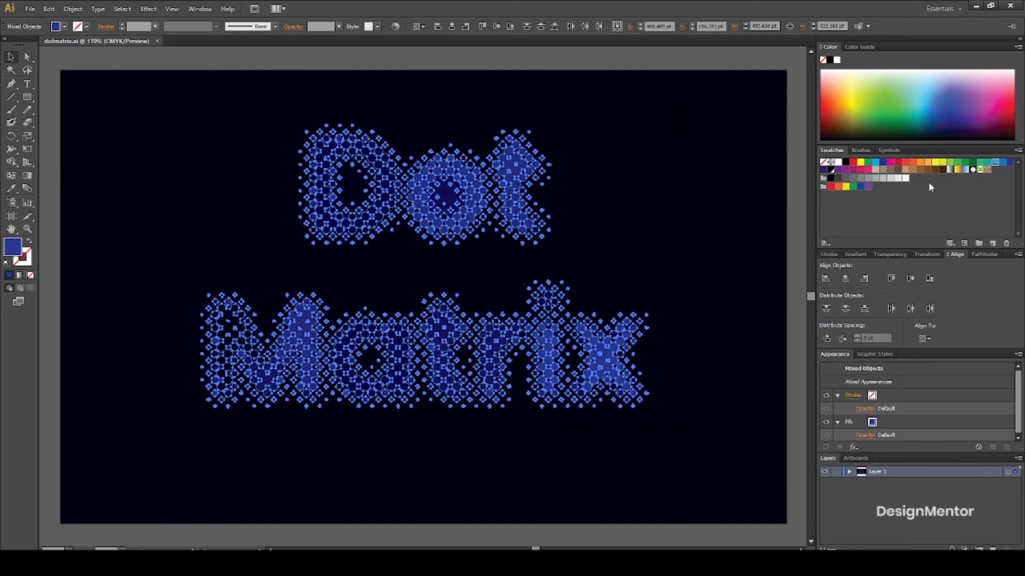
pyautogui.click(996, 161)
pyautogui.click(793, 282)
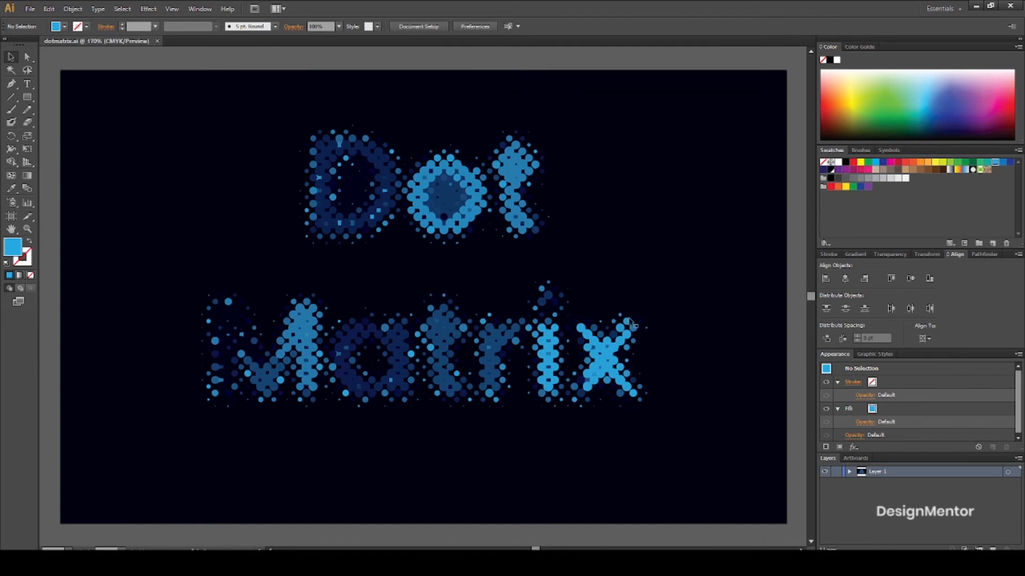
# Try a teal swatch as the fill of all the lettering dots.
pyautogui.press('3')
pyautogui.press('9')
pyautogui.moveTo(113, 131); pyautogui.dragTo(697, 447)
pyautogui.moveTo(101, 104); pyautogui.dragTo(516, 273)
pyautogui.moveTo(692, 431); pyautogui.dragTo(690, 427)
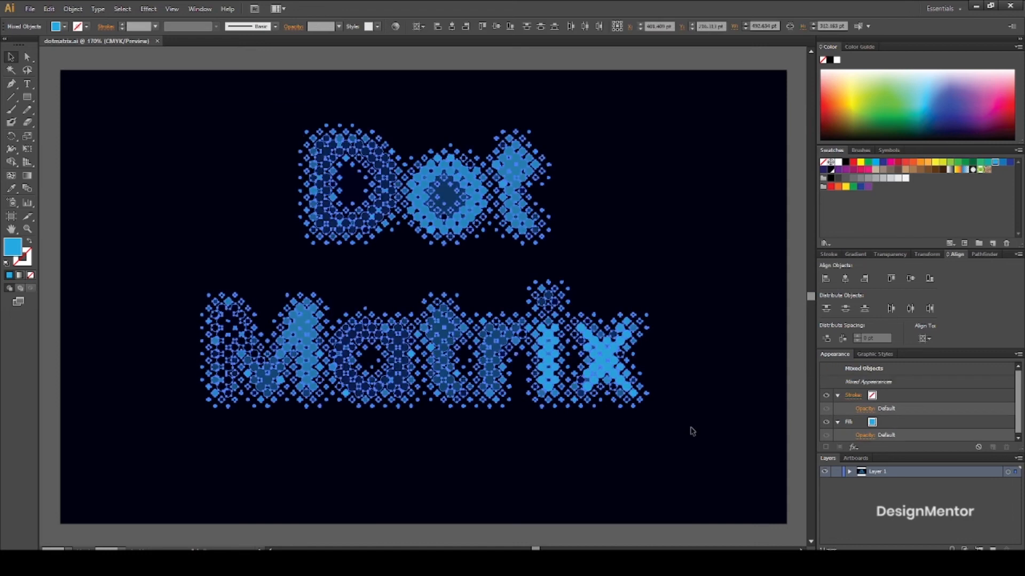
pyautogui.click(988, 162)
pyautogui.click(745, 240)
# Return all the lettering dots to the medium blue swatch C=85 M=50 Y=0 K=0 and deselect them.
pyautogui.moveTo(122, 106); pyautogui.dragTo(690, 428)
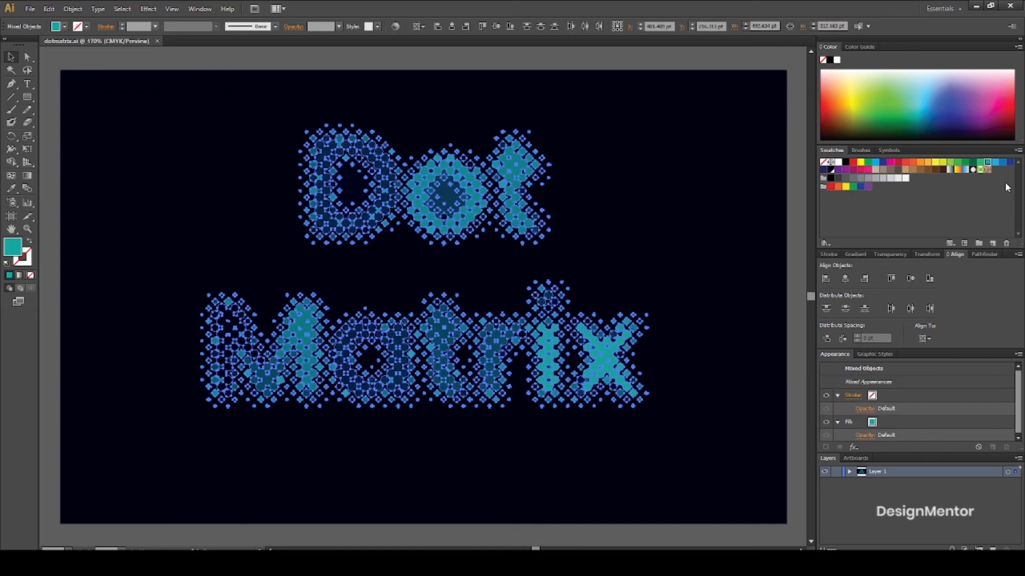
pyautogui.click(1002, 161)
pyautogui.click(745, 315)
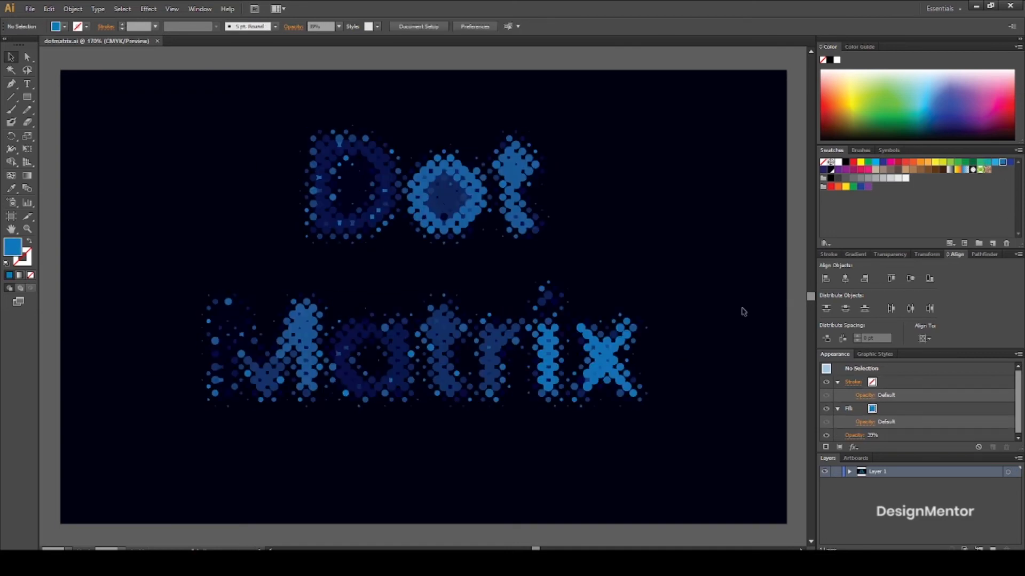
# Group all the lettering dots and scale the group up proportionally about its center to about 625 by 396 pt.
pyautogui.moveTo(126, 100); pyautogui.dragTo(682, 452)
pyautogui.press('e')
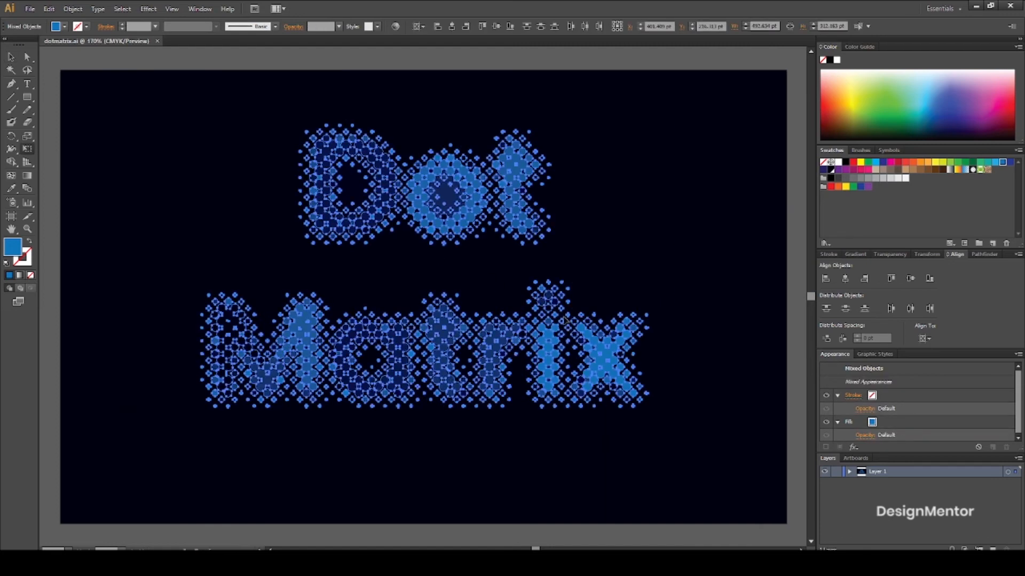
pyautogui.rightClick(438, 172)
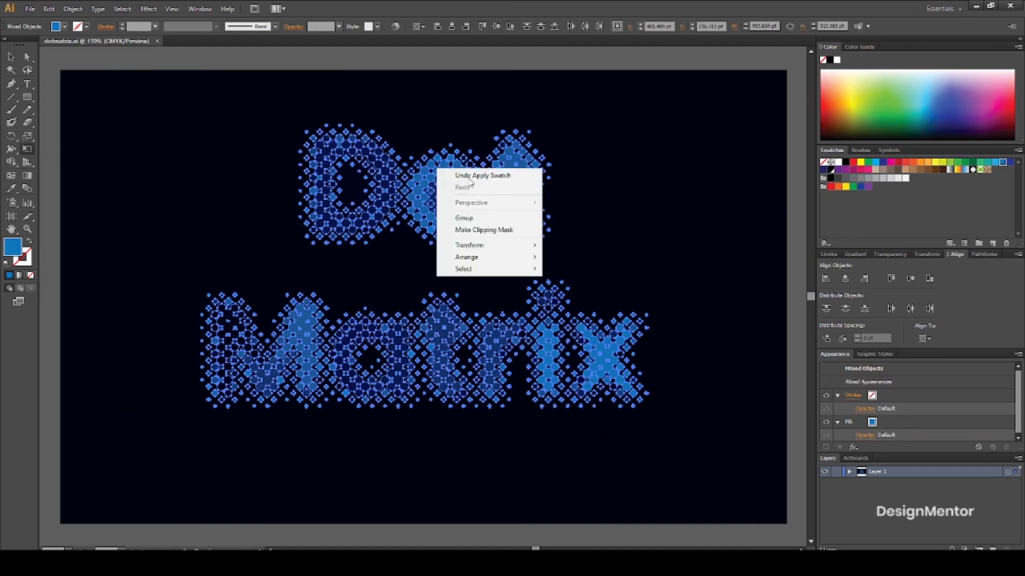
pyautogui.click(476, 217)
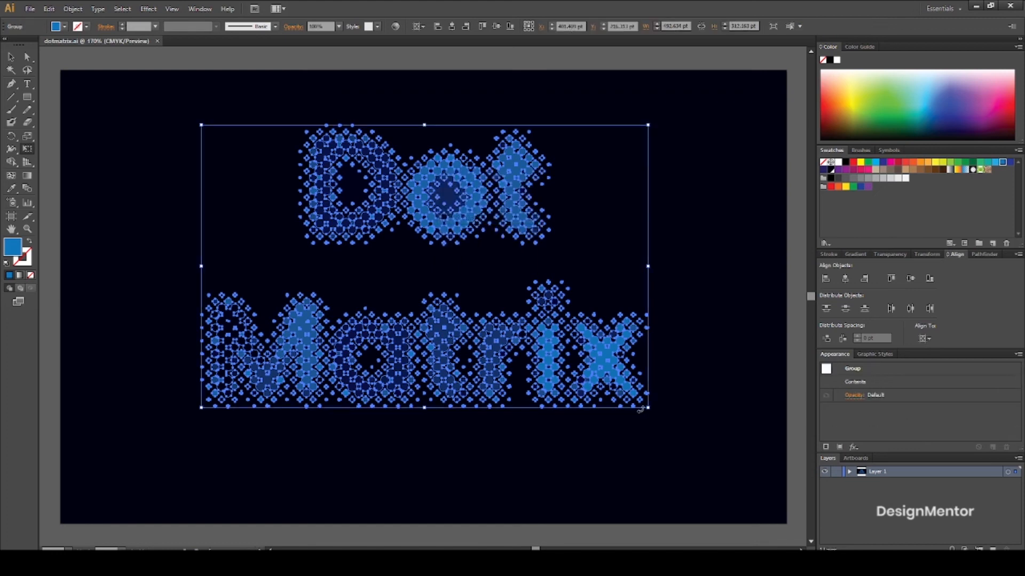
pyautogui.moveTo(648, 407); pyautogui.dragTo(710, 446)
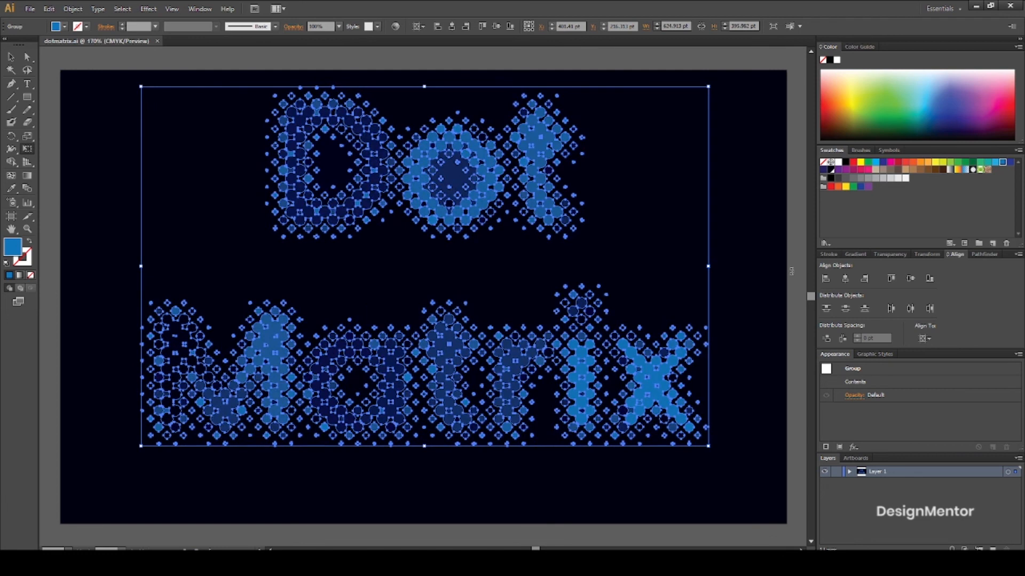
pyautogui.press('v')
pyautogui.click(70, 59)
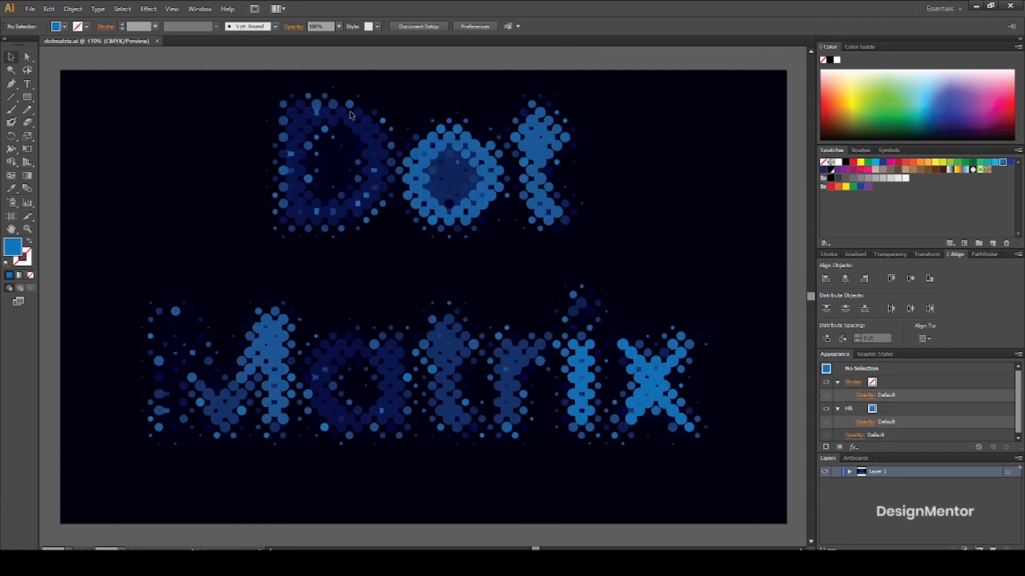
# Center the lettering group horizontally and vertically on the artboard and deselect it.
pyautogui.click(395, 155)
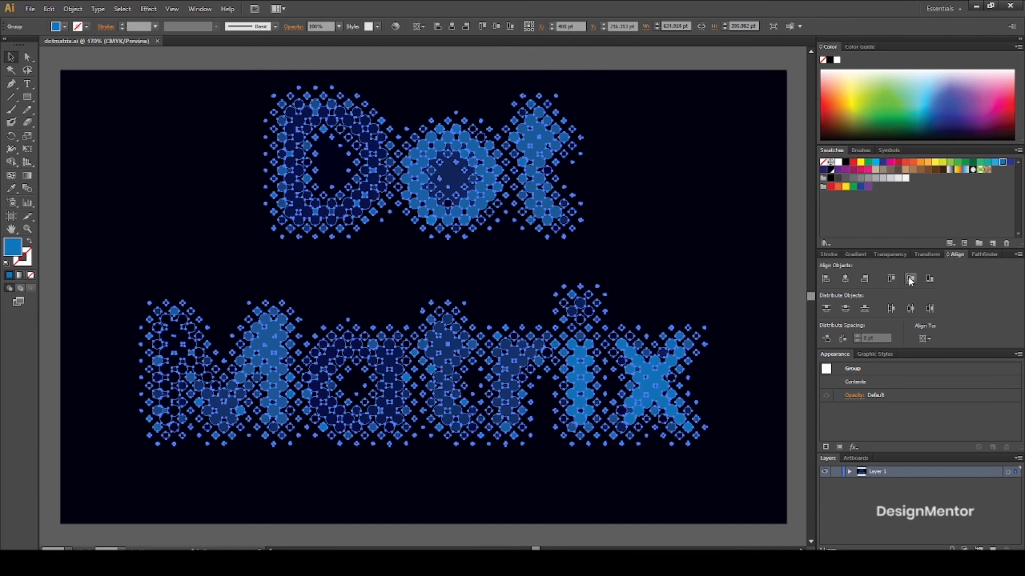
pyautogui.click(910, 279)
pyautogui.click(794, 357)
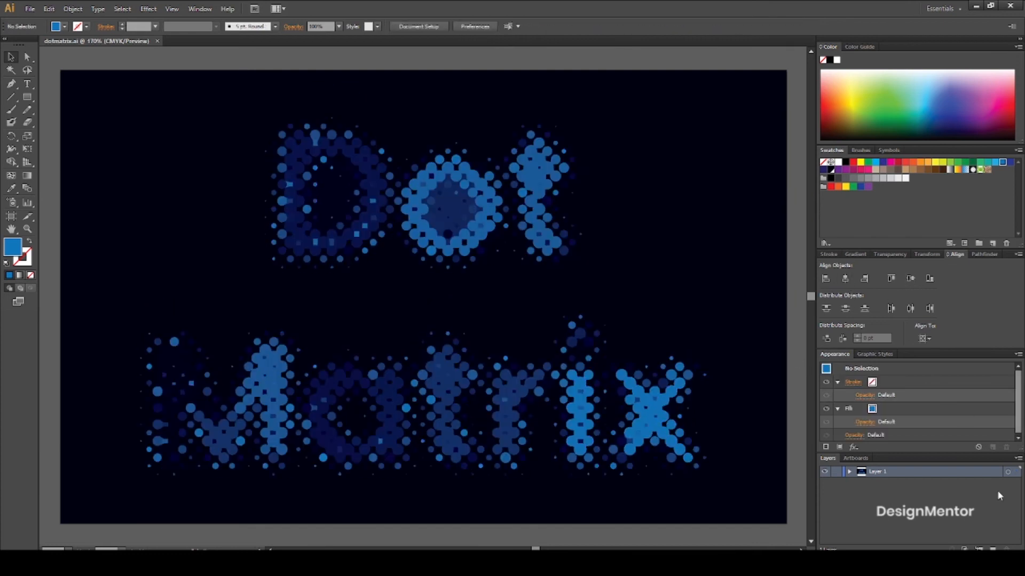